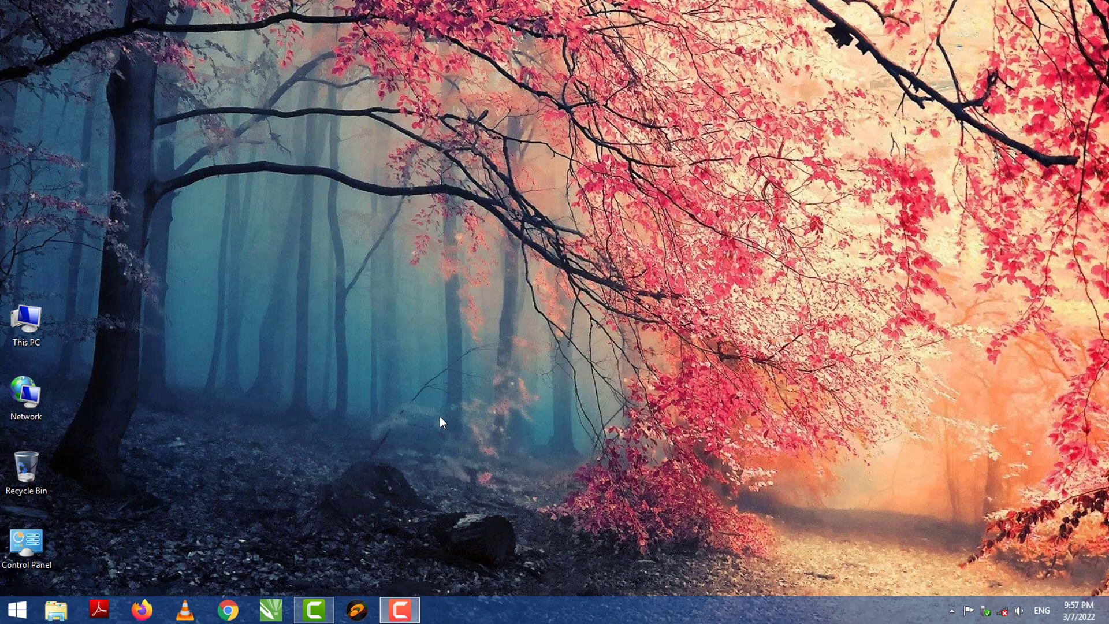
Launch CorelDRAW X7 and open 08 LATEST GUESS PAPER.cdr from the recent files.
right_click(432, 285)
left_click(456, 324)
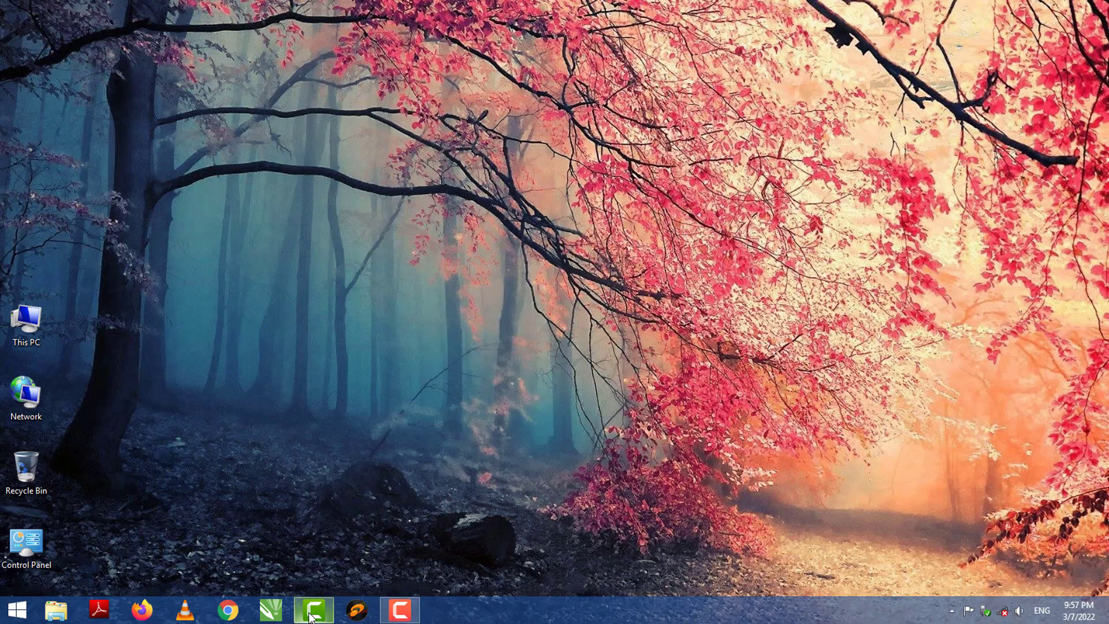
left_click(267, 612)
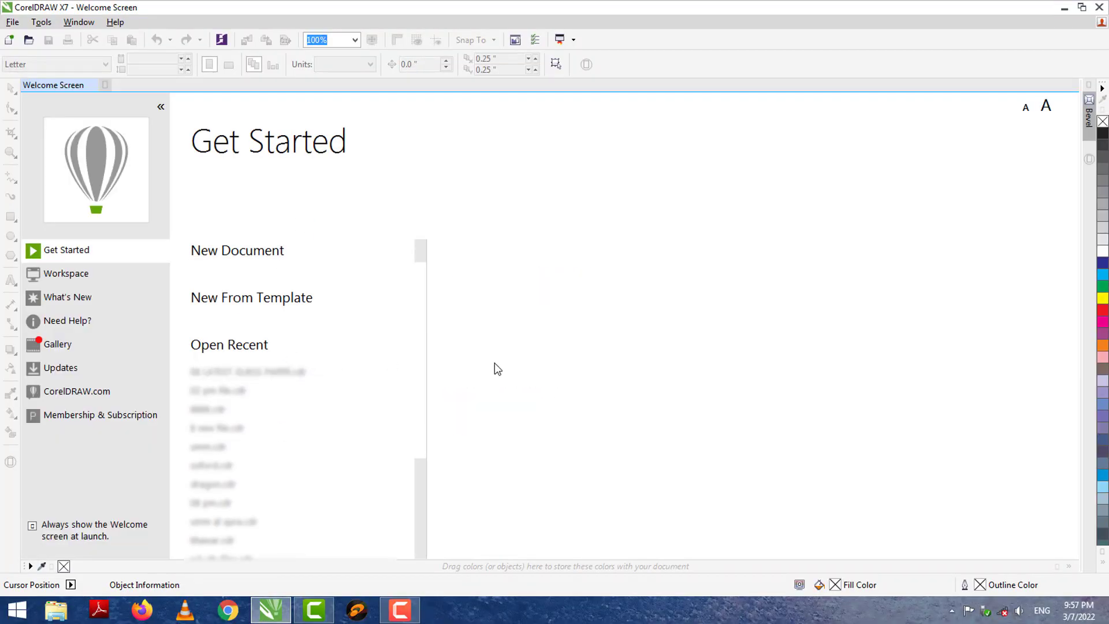
mouse_move(226, 378)
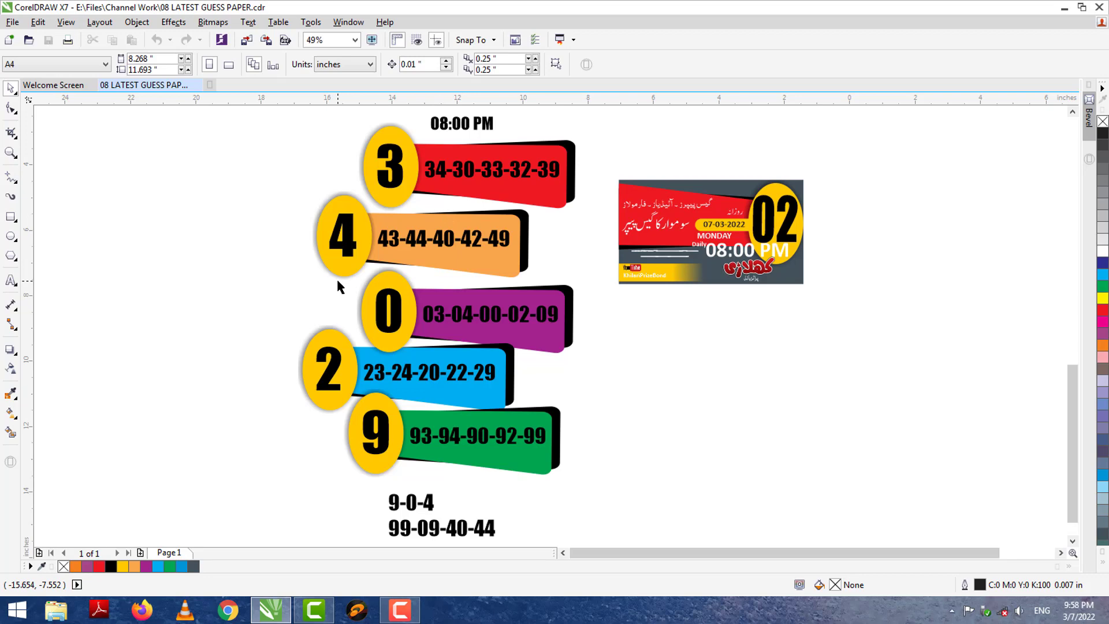
Draw a long 12.761 × 2.374 inch rectangle on blank canvas right of the design.
left_click(1062, 554)
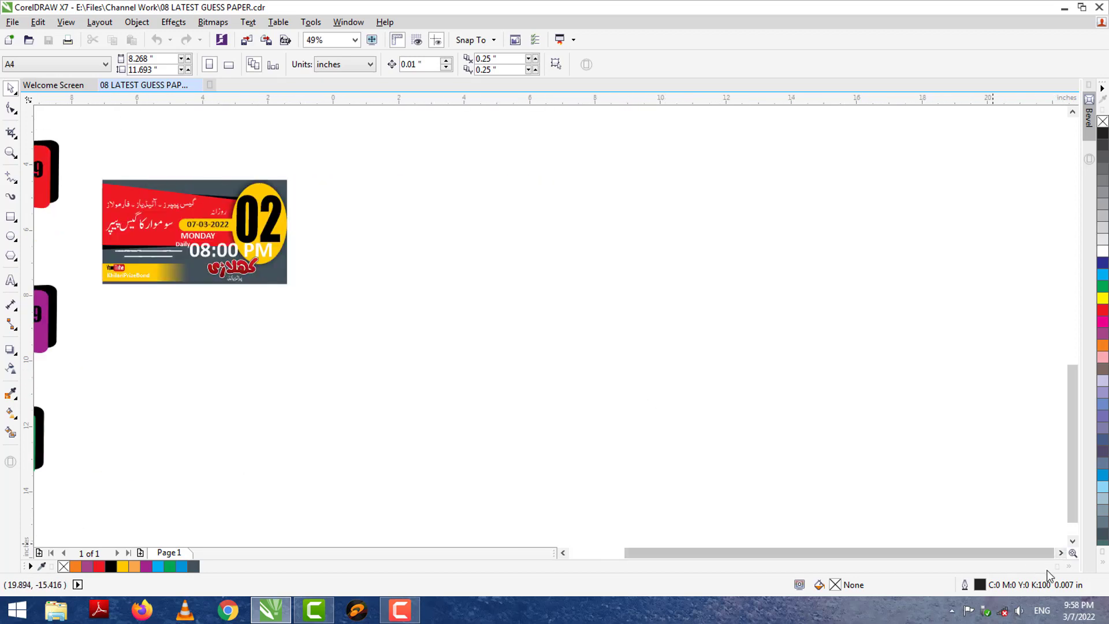
left_click(1062, 554)
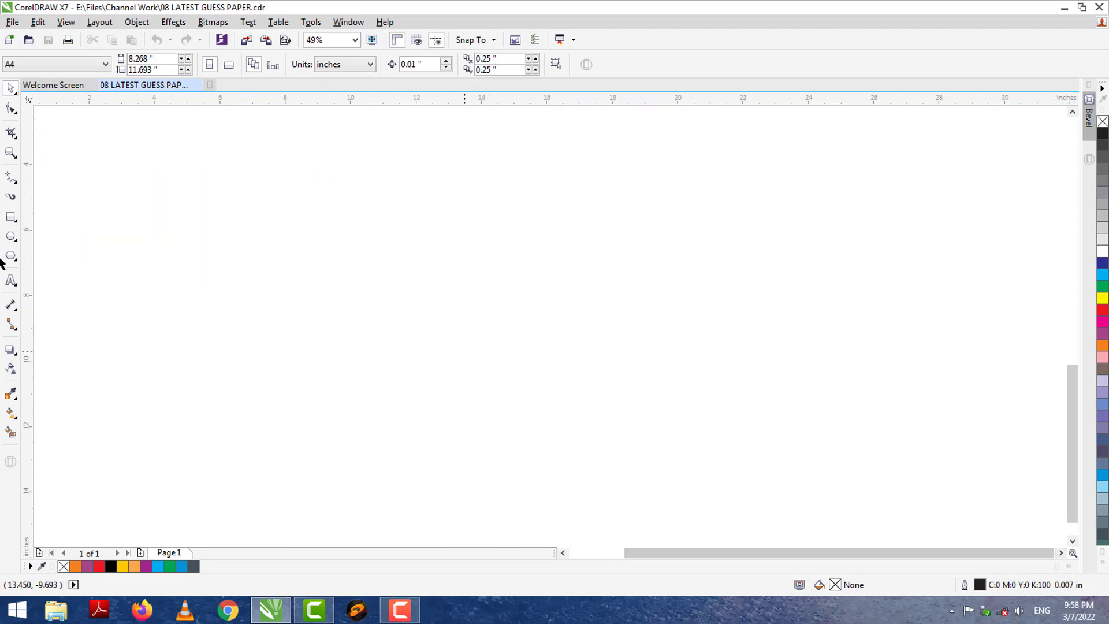
left_click(10, 216)
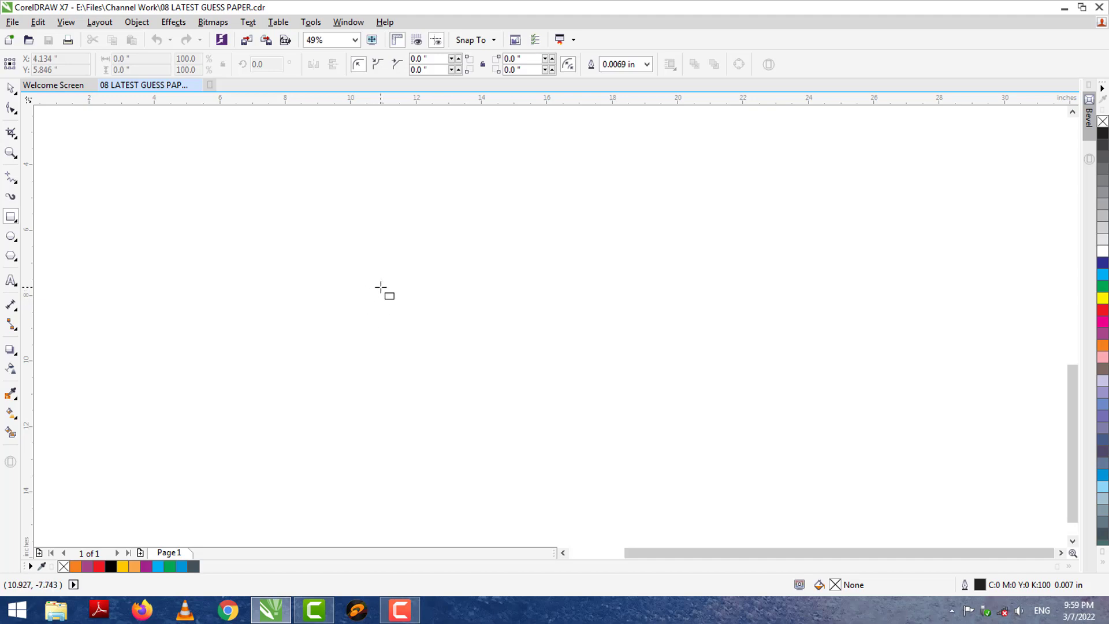
left_click_drag(349, 246, 766, 324)
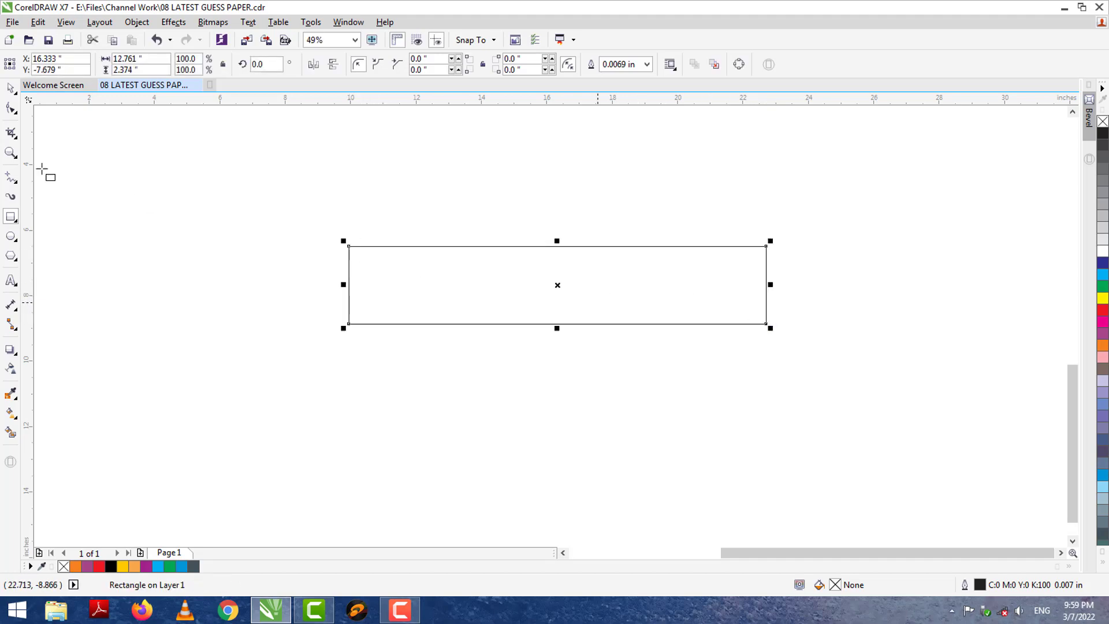
Round the rectangle's corners to 0.551 inch and nudge it slightly down and right.
left_click(11, 108)
left_click_drag(348, 247, 350, 264)
left_click(10, 88)
left_click(163, 296)
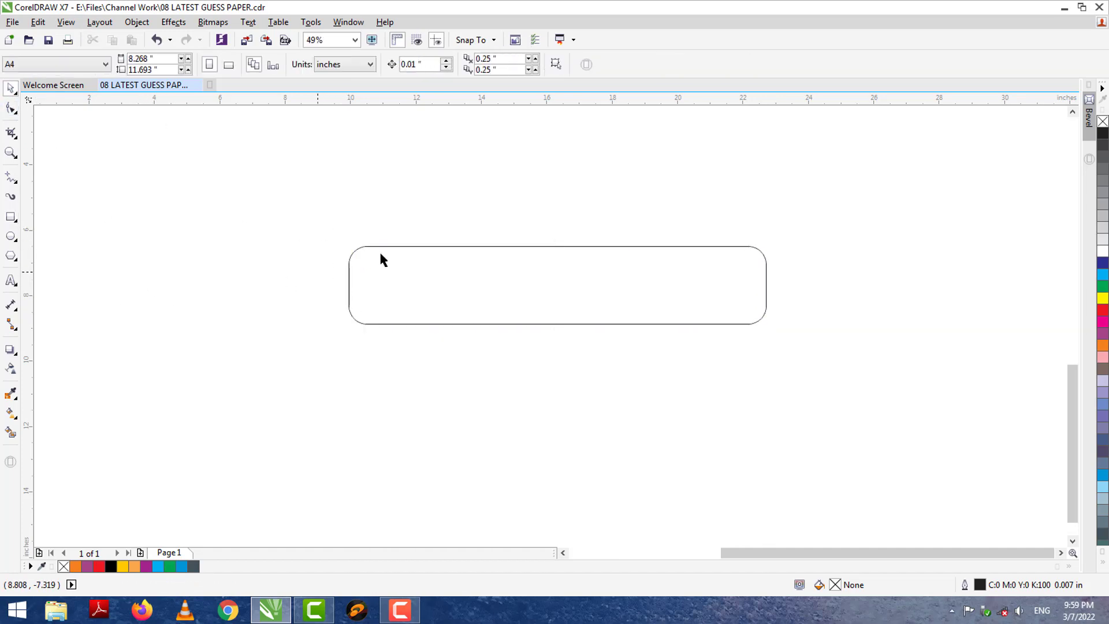
left_click_drag(413, 252, 422, 297)
left_click(208, 287)
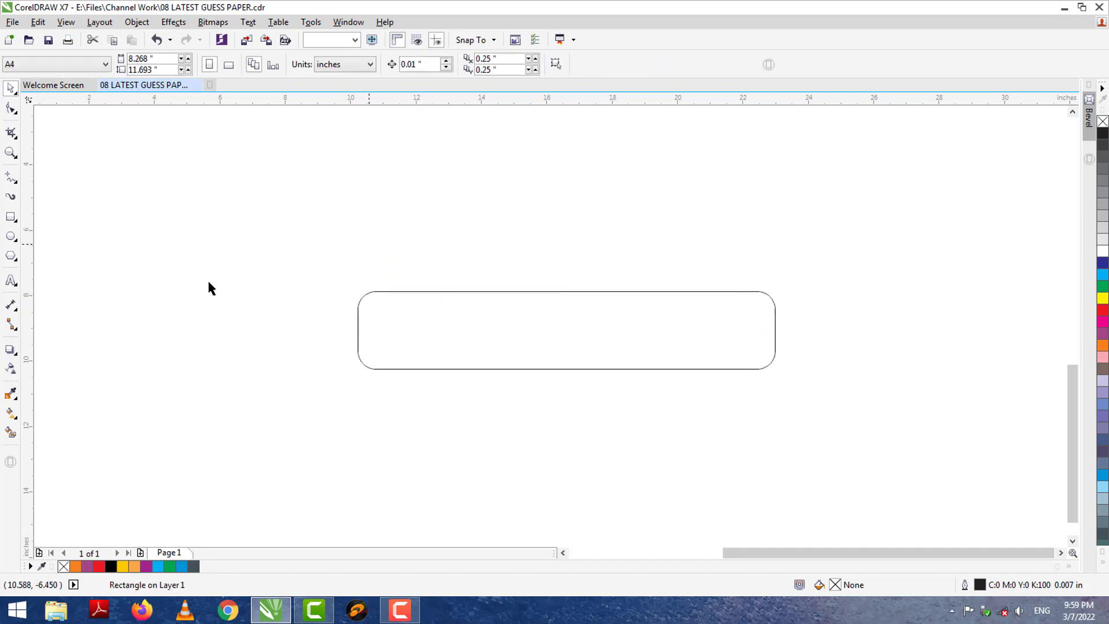
left_click(388, 292)
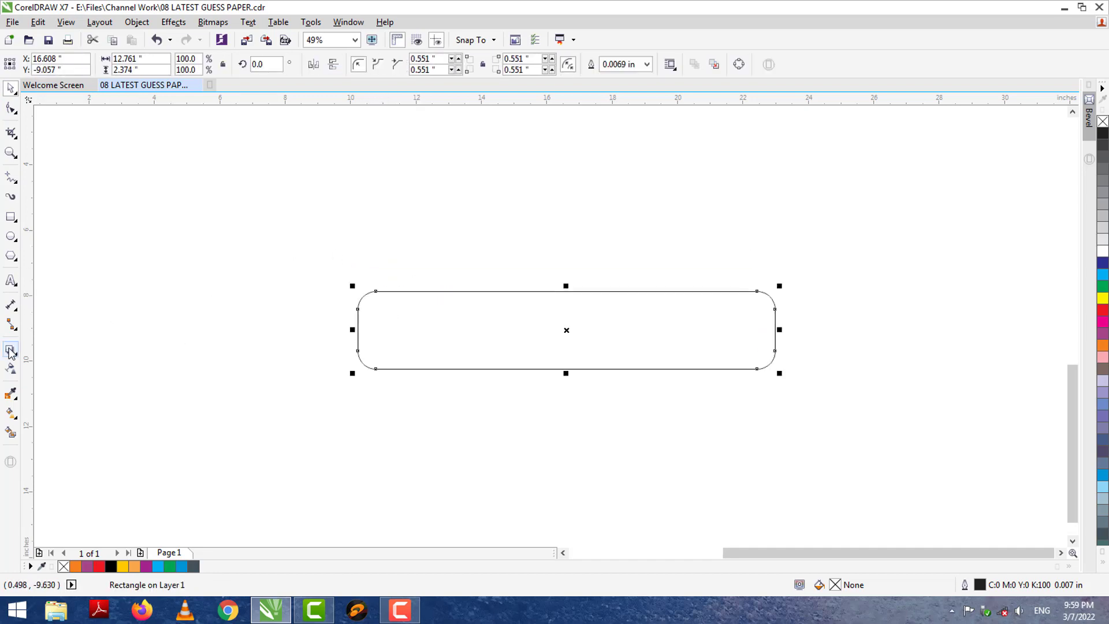
Fill the rectangle pink, remove its outline, and switch its fill to a vector pattern.
left_click(1103, 358)
right_click(1102, 122)
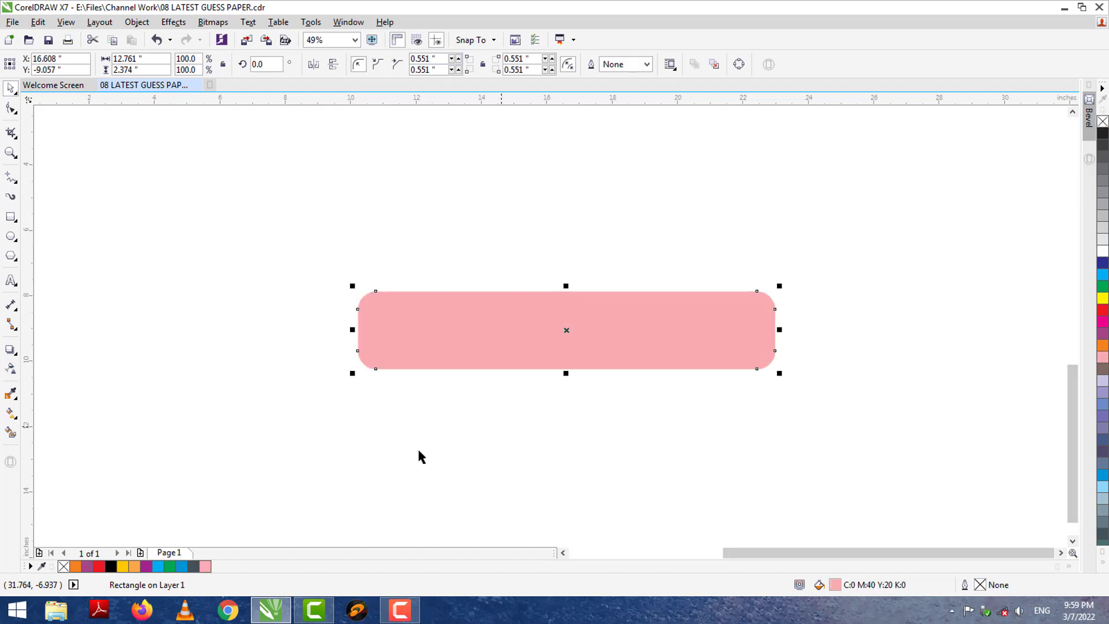
double_click(835, 585)
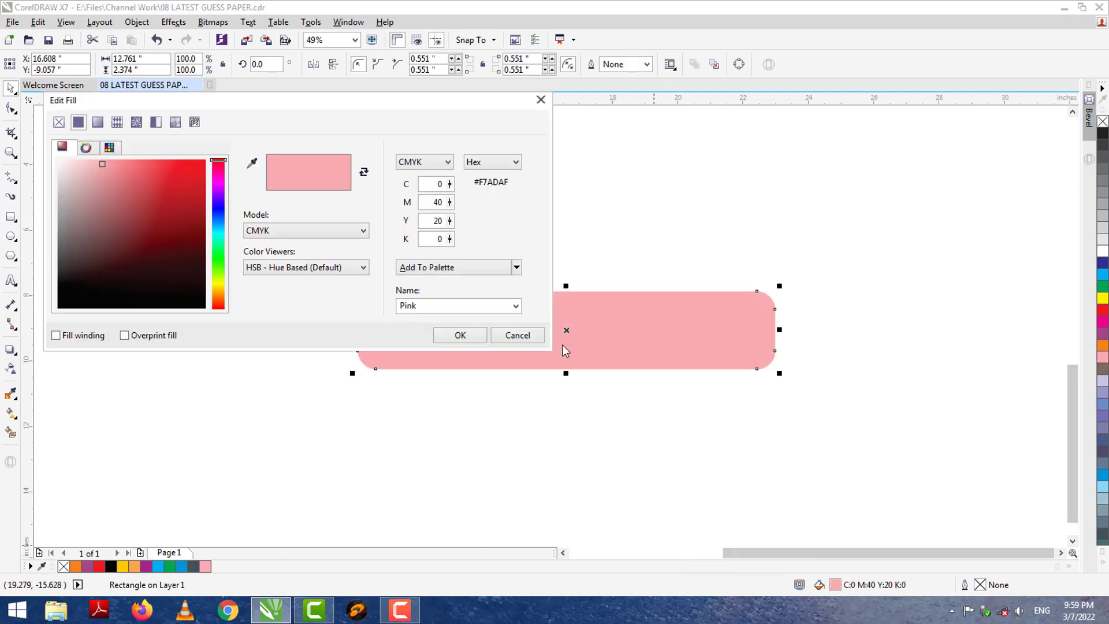
left_click(116, 123)
left_click_drag(199, 99, 706, 57)
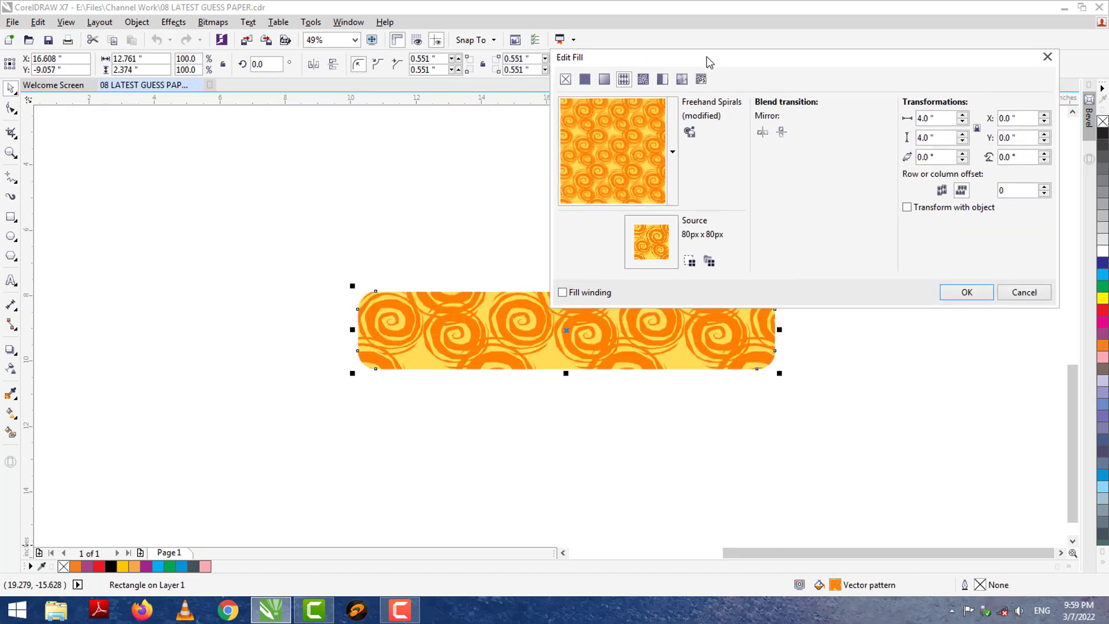
Apply the red geometric vector pattern of interlocking Y-shaped tiles to the rectangle.
left_click(677, 126)
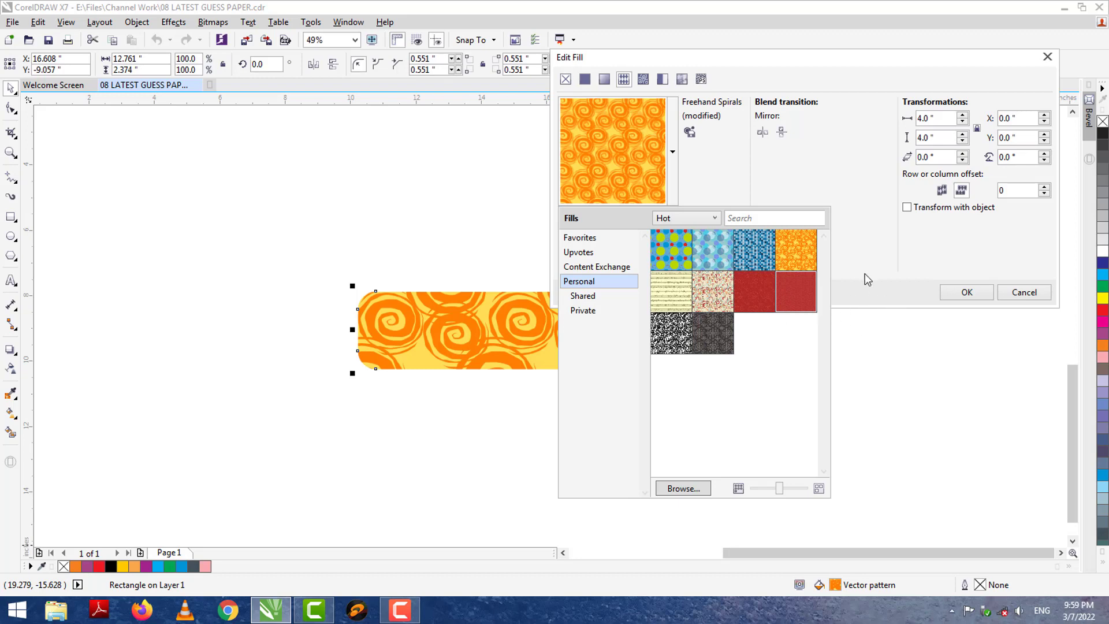
left_click(793, 293)
left_click(963, 292)
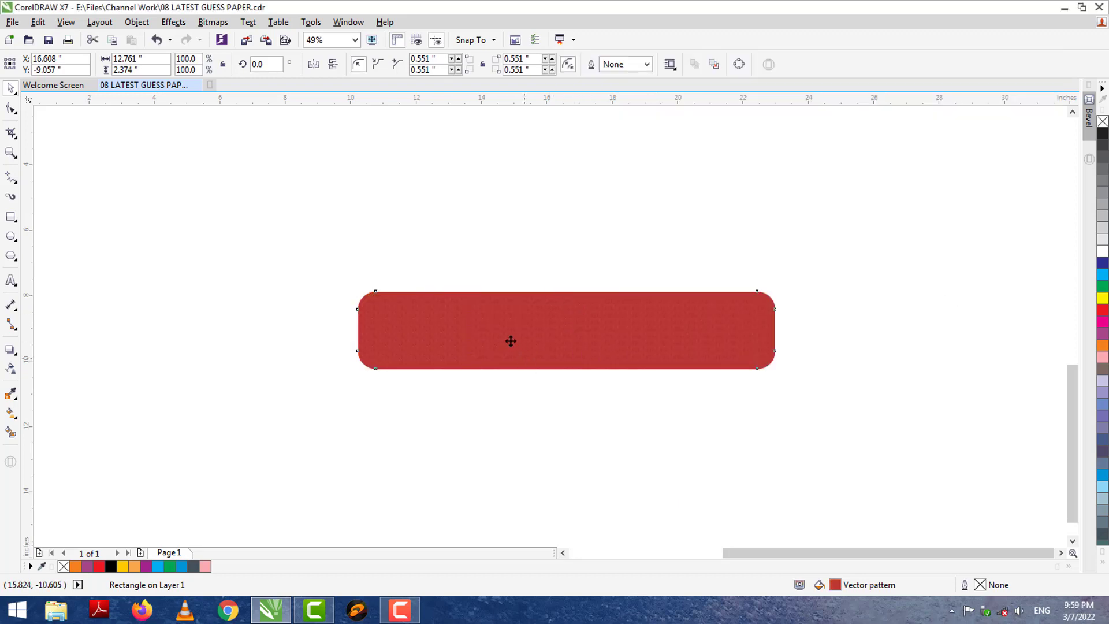
scroll(511, 341, "up", 2)
scroll(502, 335, "up", 2)
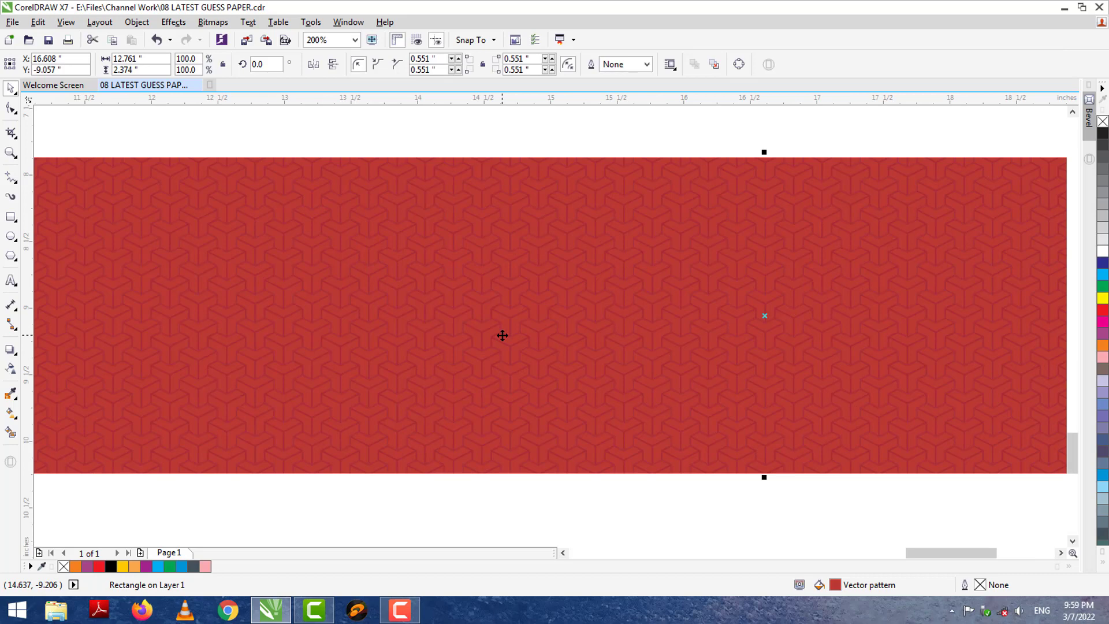
scroll(502, 335, "up", 1)
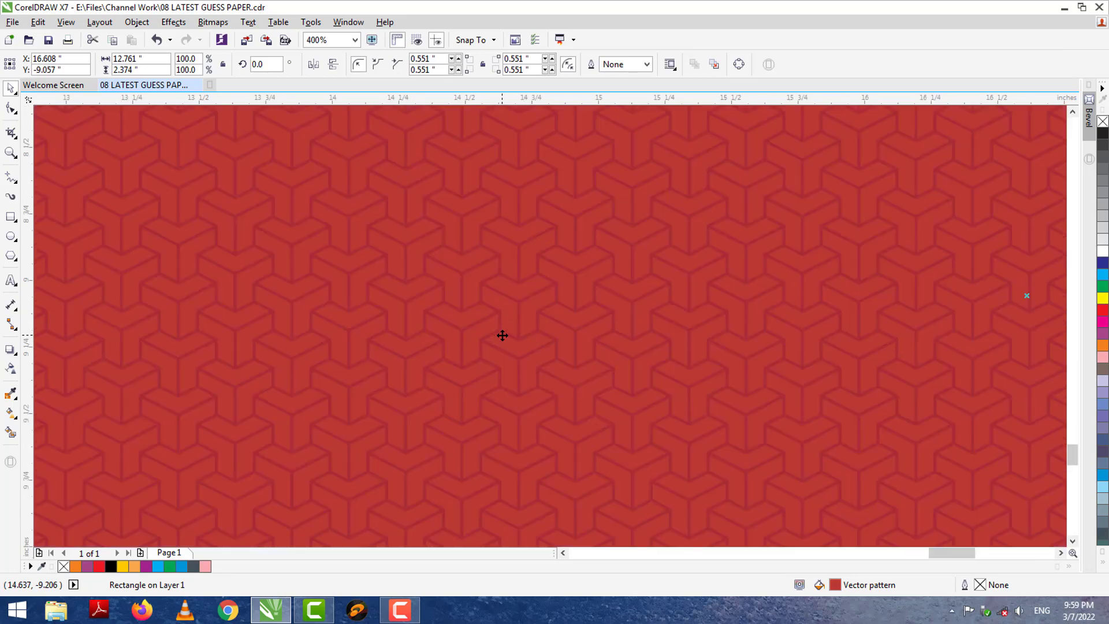
scroll(502, 335, "down", 2)
left_click(373, 189)
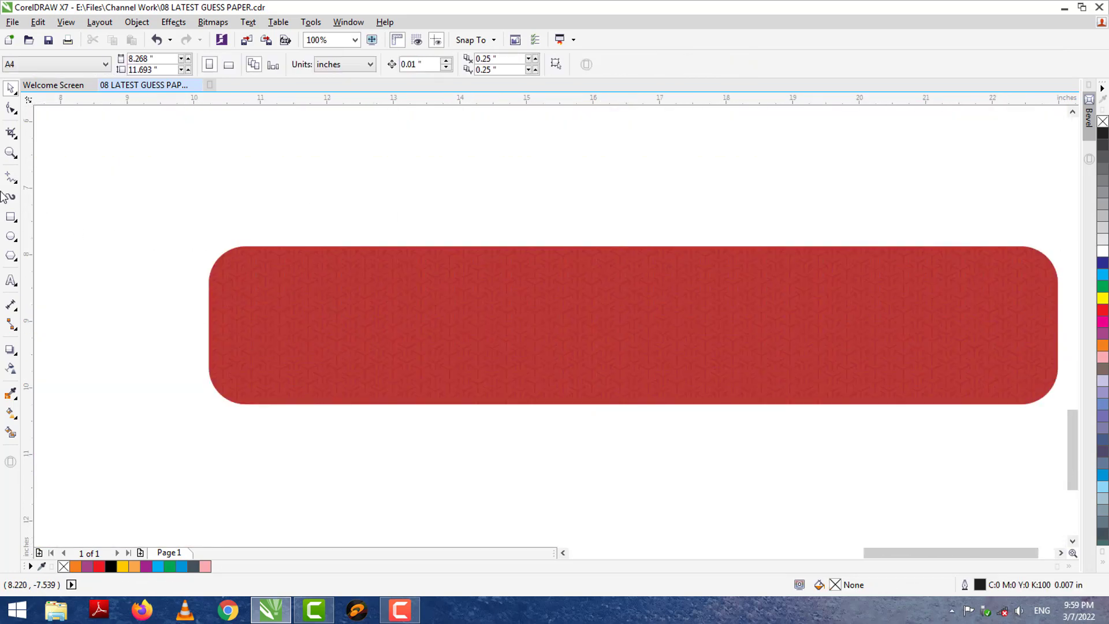
Add a 4.021 × 4.198 inch square over the banner's left end, filled with sampled red #BC3833, no outline.
left_click(11, 217)
left_click_drag(145, 189, 412, 469)
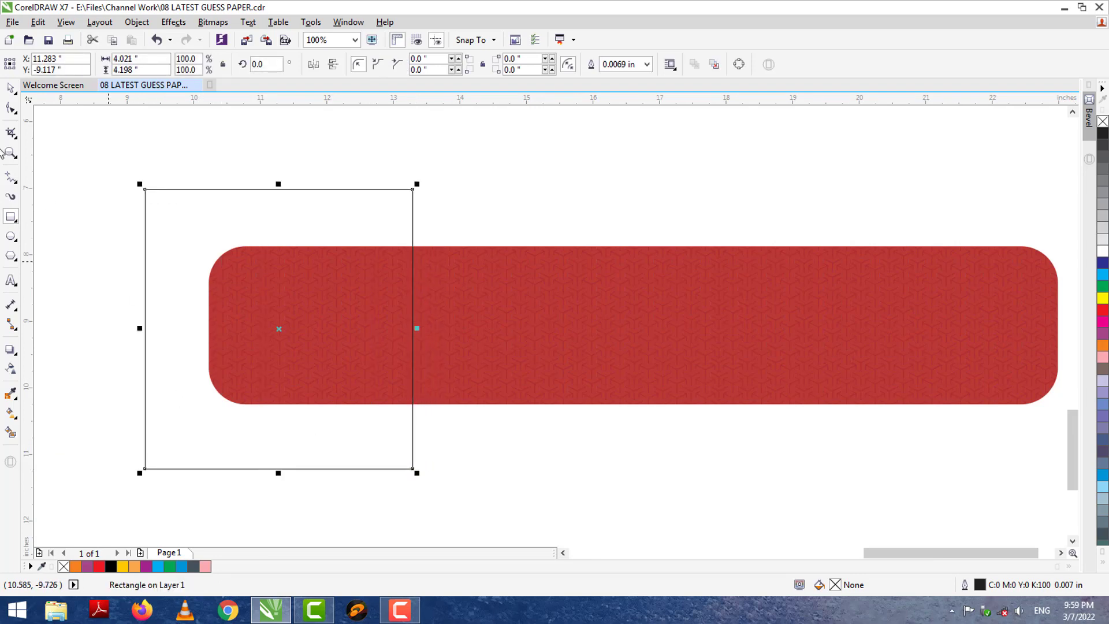
left_click(10, 92)
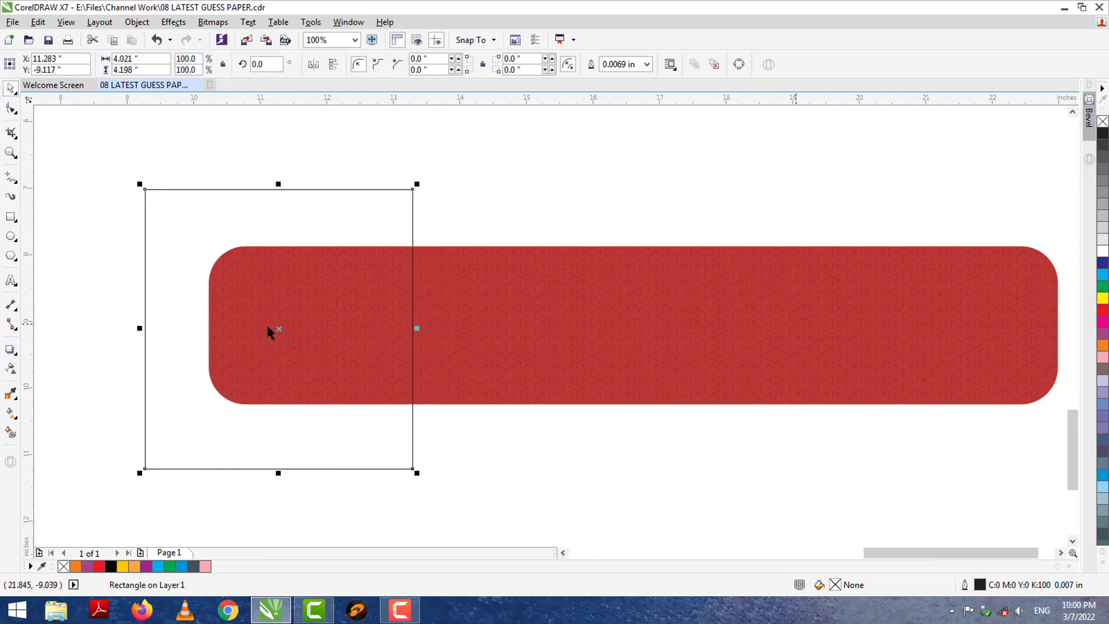
left_click(11, 394)
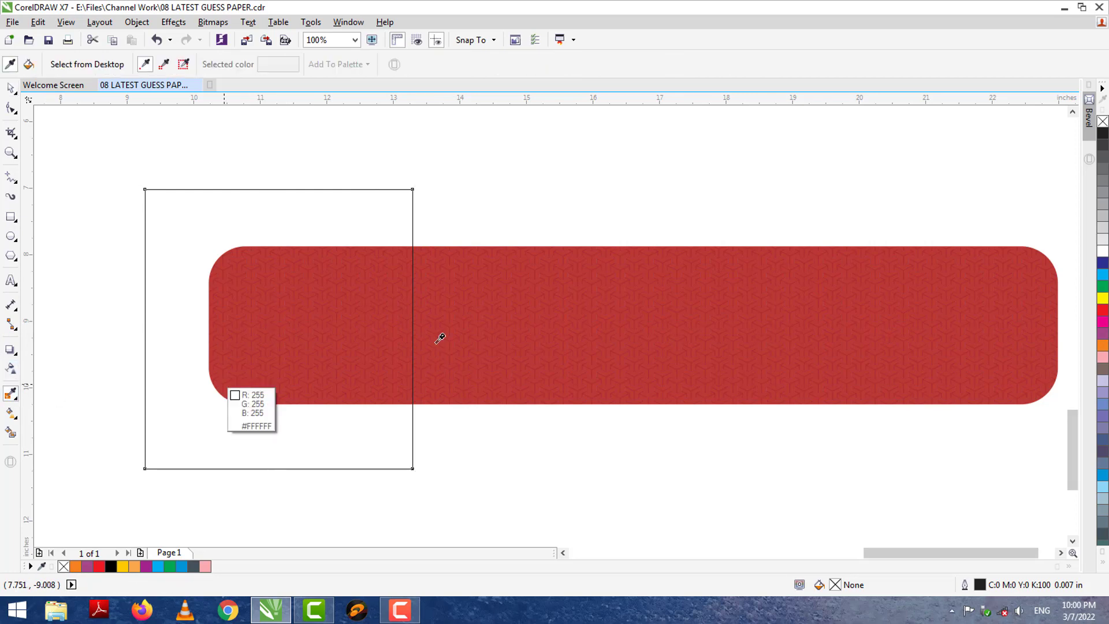
left_click(444, 319)
left_click(277, 303)
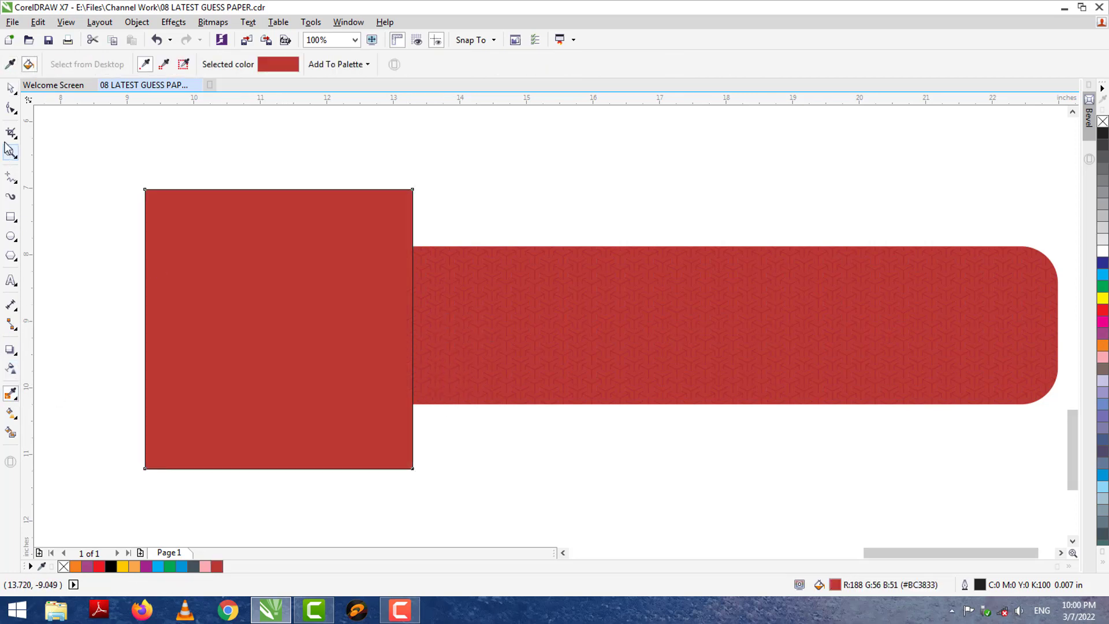
left_click(10, 88)
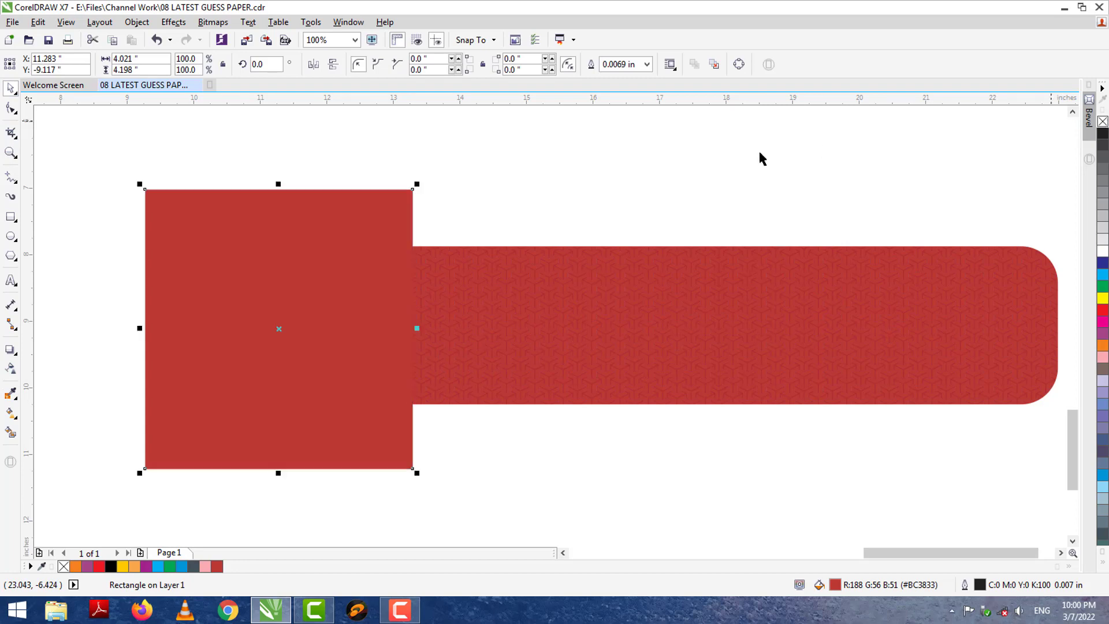
right_click(1102, 121)
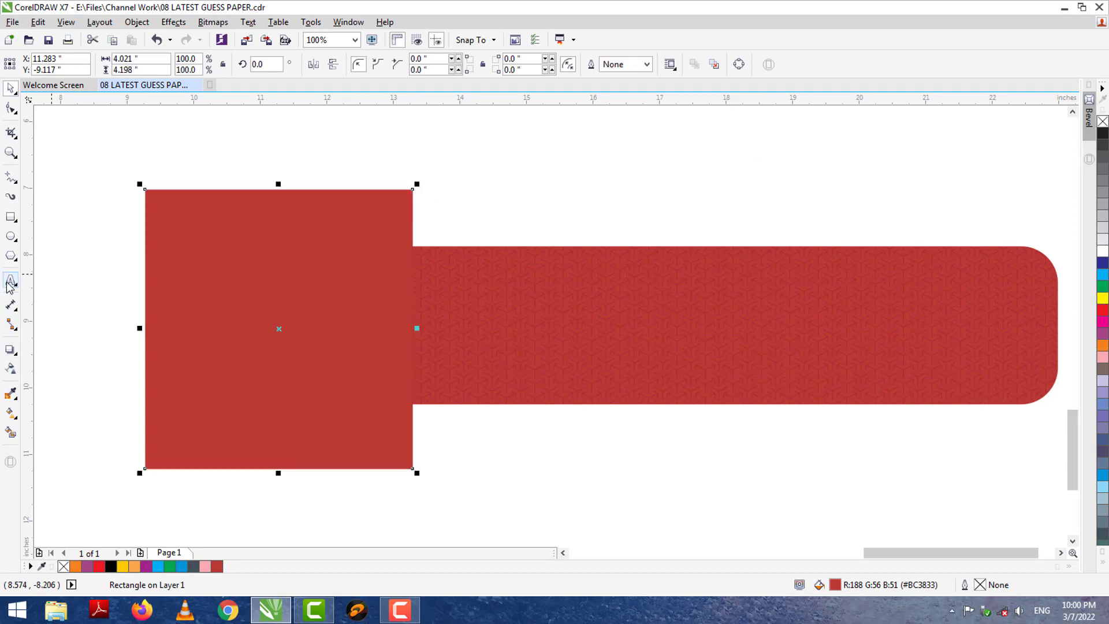
Apply a linear transparency fading the red square's right side into white.
left_click(10, 368)
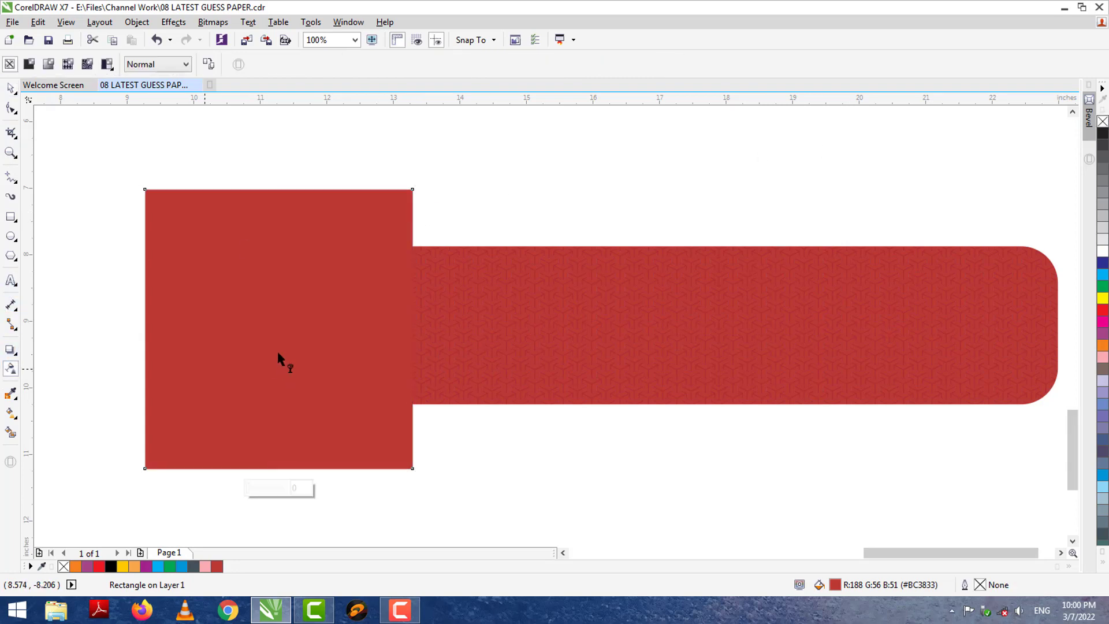
left_click_drag(306, 327, 410, 328)
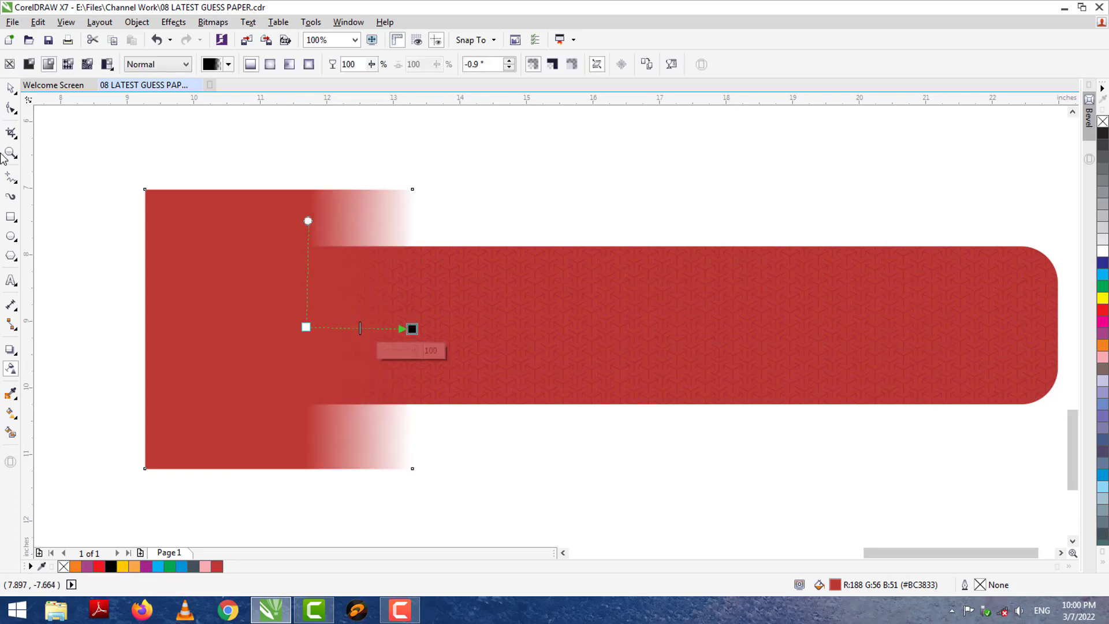
left_click(10, 87)
key("Escape")
Round all four corners of the left red rectangle to 0.448 inch.
left_click(214, 232)
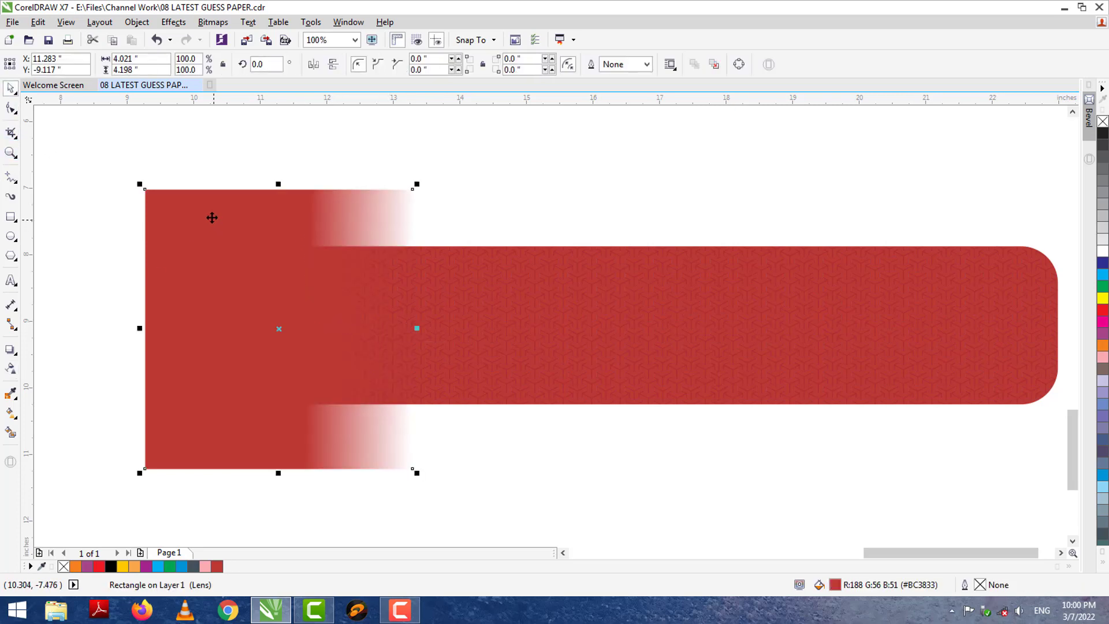
left_click(10, 108)
left_click_drag(146, 188, 145, 218)
left_click(9, 88)
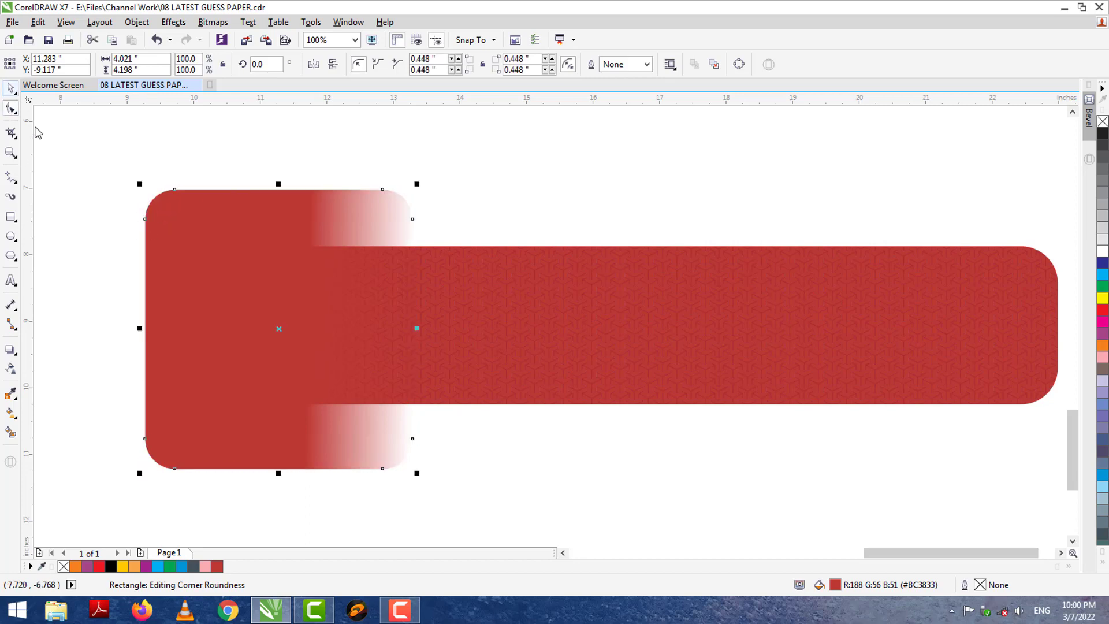
left_click(51, 165)
left_click(198, 208)
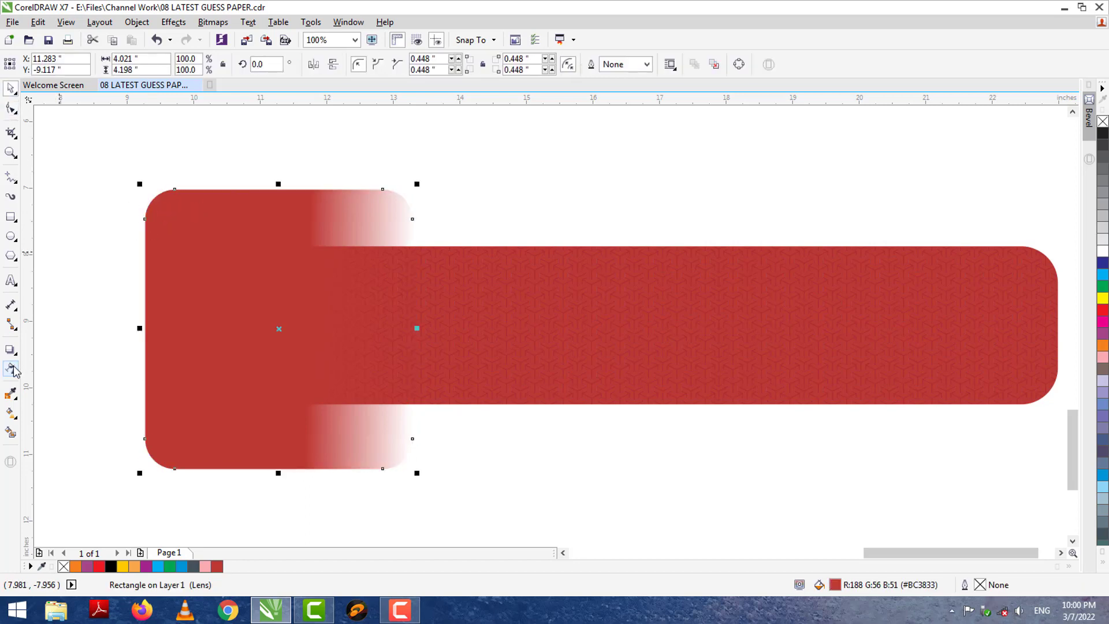
Shift both transparency fade handles left so the white fade begins further left.
left_click(11, 367)
left_click_drag(305, 329, 252, 330)
left_click_drag(412, 329, 389, 328)
left_click(9, 88)
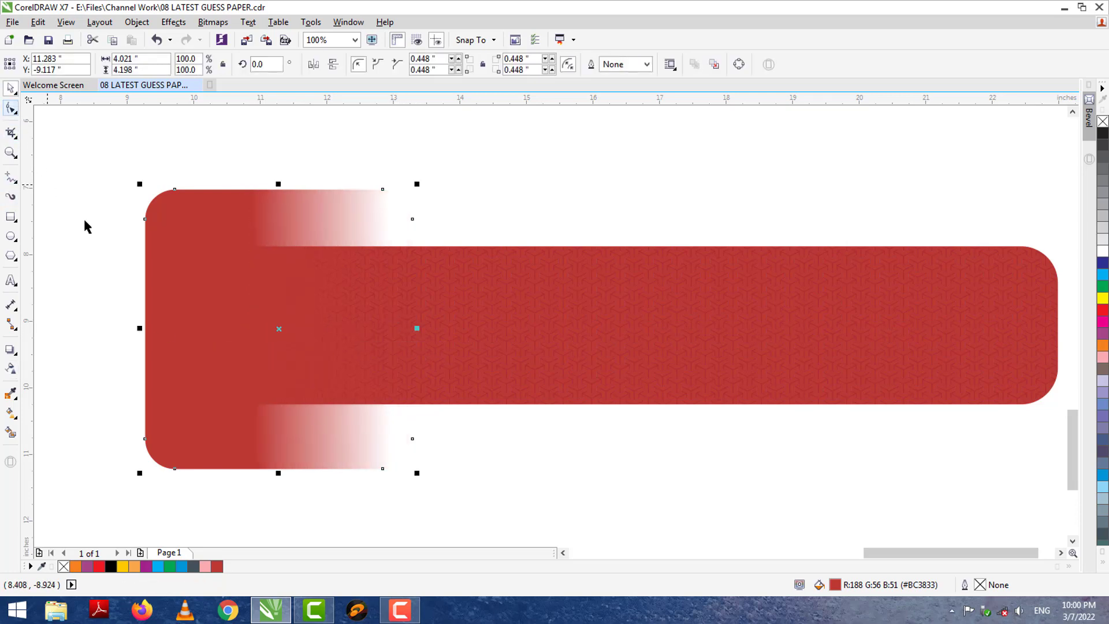
left_click(85, 226)
left_click(10, 281)
left_click(90, 359)
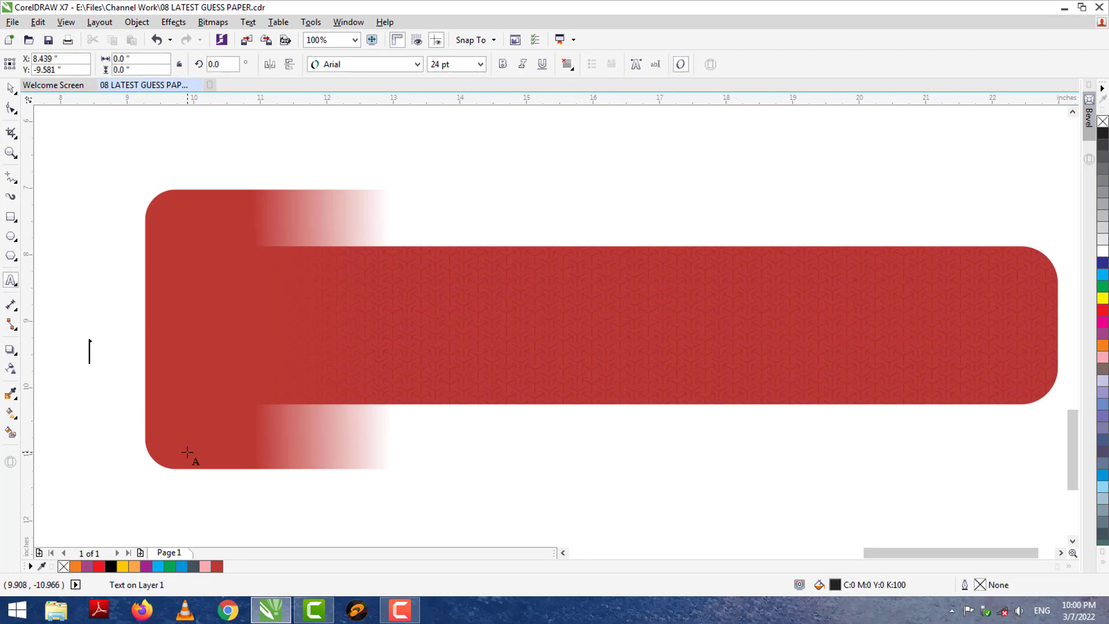
Type a 9, enlarge it to about 152 pt on the left red square, set it to Impact, and fill it white.
type("9")
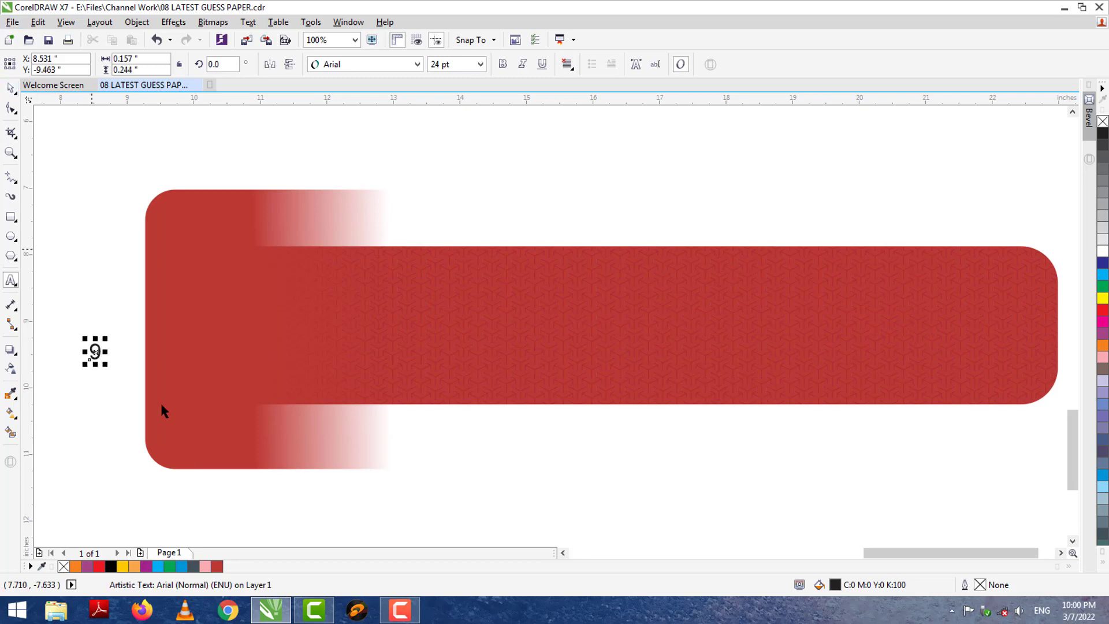
key("ctrl+space")
left_click_drag(108, 338, 165, 243)
left_click_drag(198, 314, 205, 312)
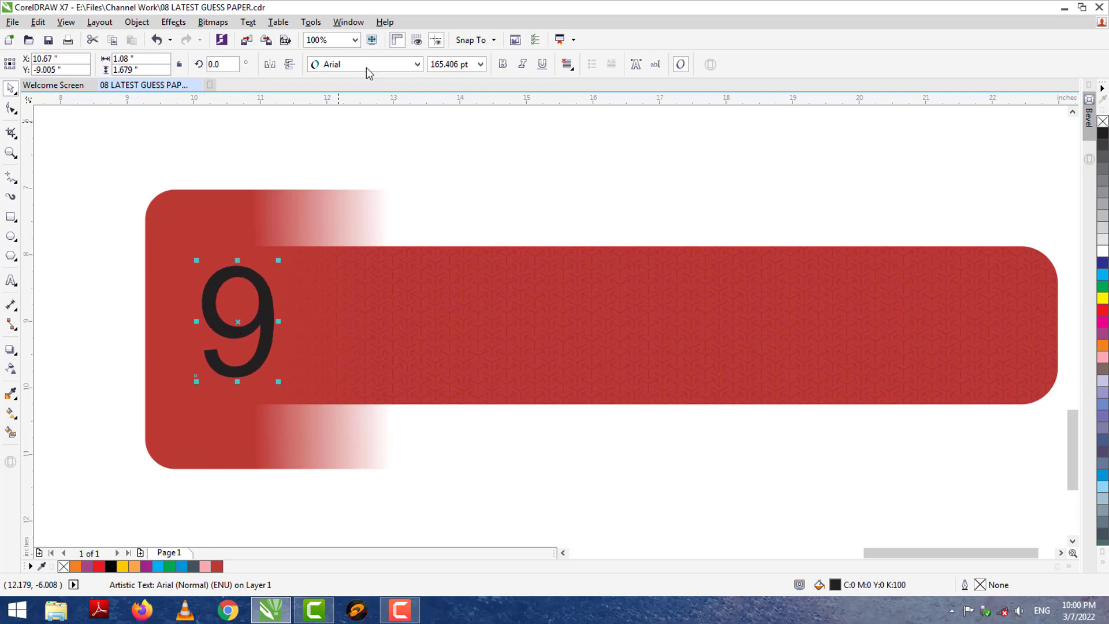
left_click(369, 64)
left_click(368, 134)
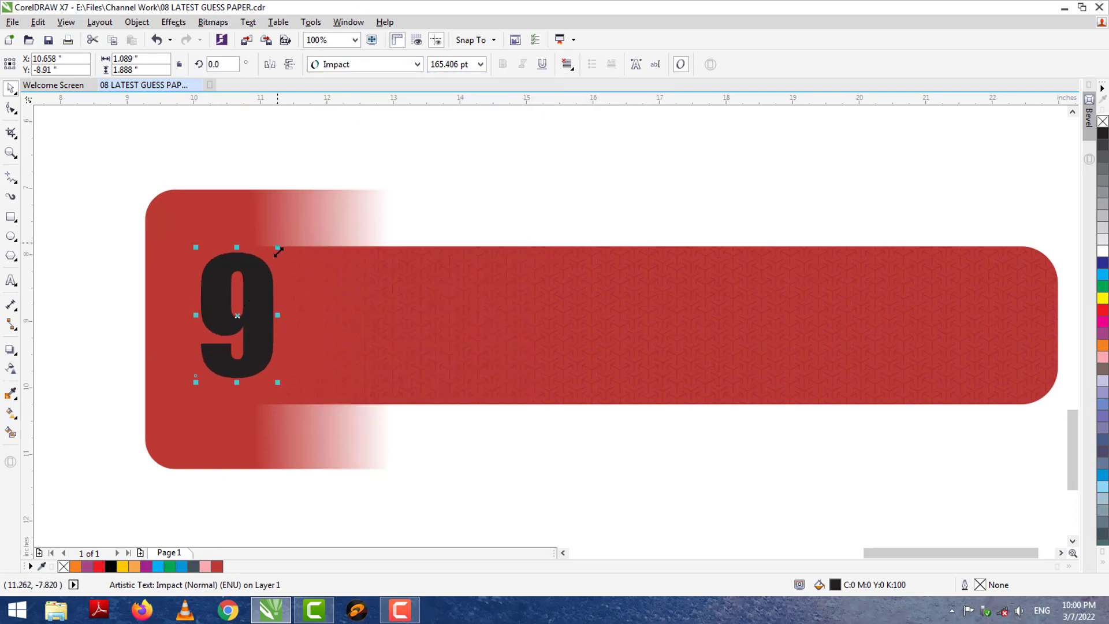
left_click_drag(275, 257, 272, 260)
left_click_drag(272, 321, 287, 321)
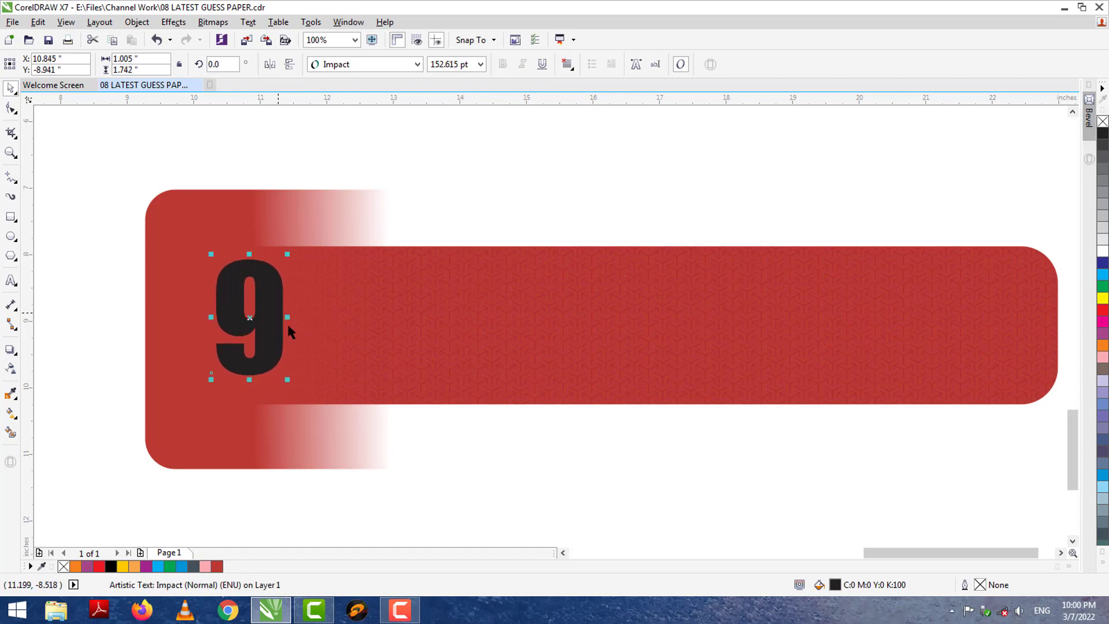
left_click(1103, 252)
Drop a copy of the white 9 further right onto the long red bar.
left_click(640, 187)
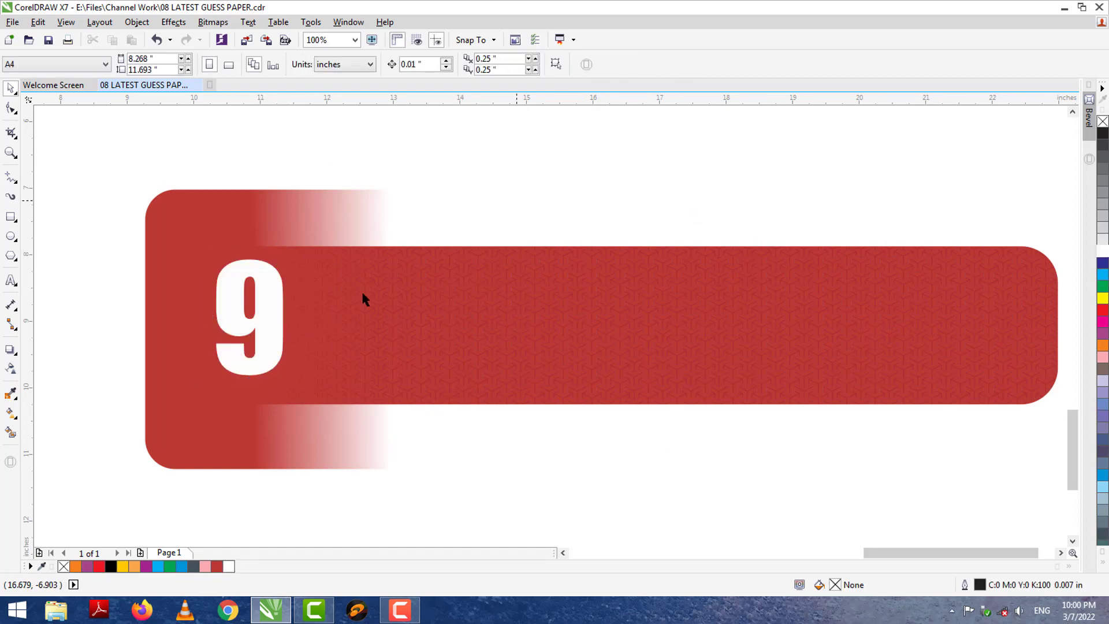
left_click(267, 300)
left_click(269, 305)
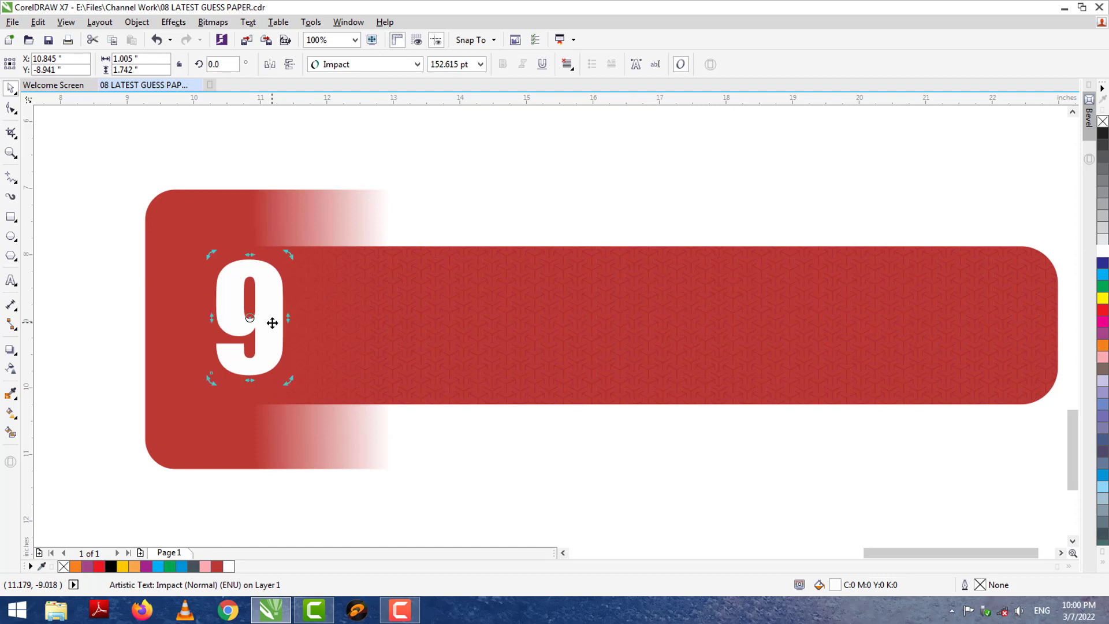
left_click_drag(272, 322, 476, 323)
Edit the copied 9 into a phone number beginning 93-92-99.
double_click(477, 323)
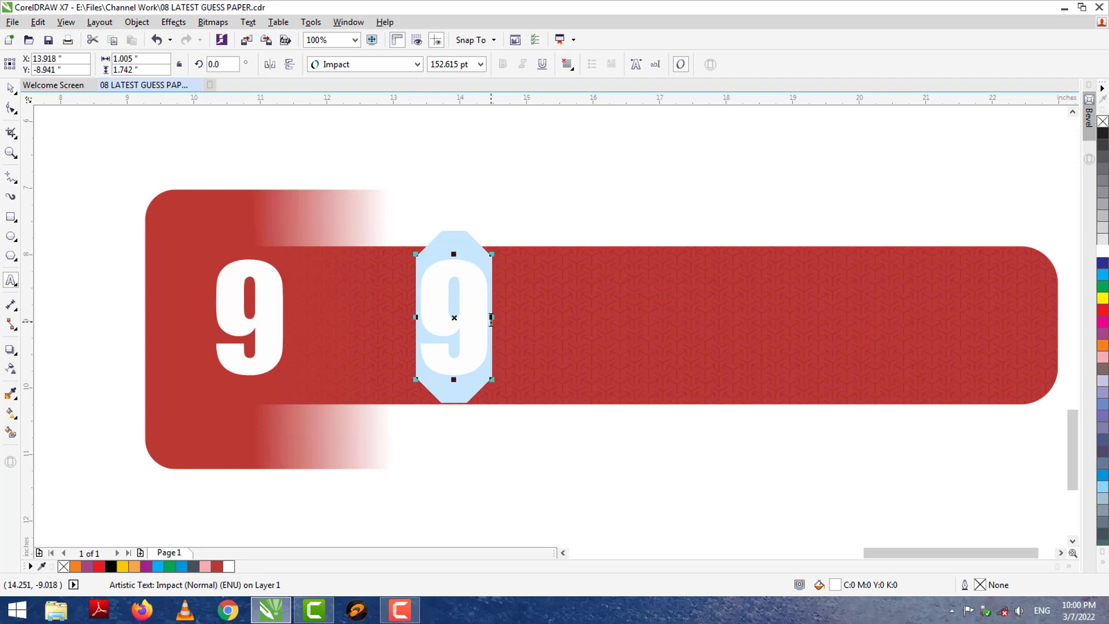
left_click(491, 318)
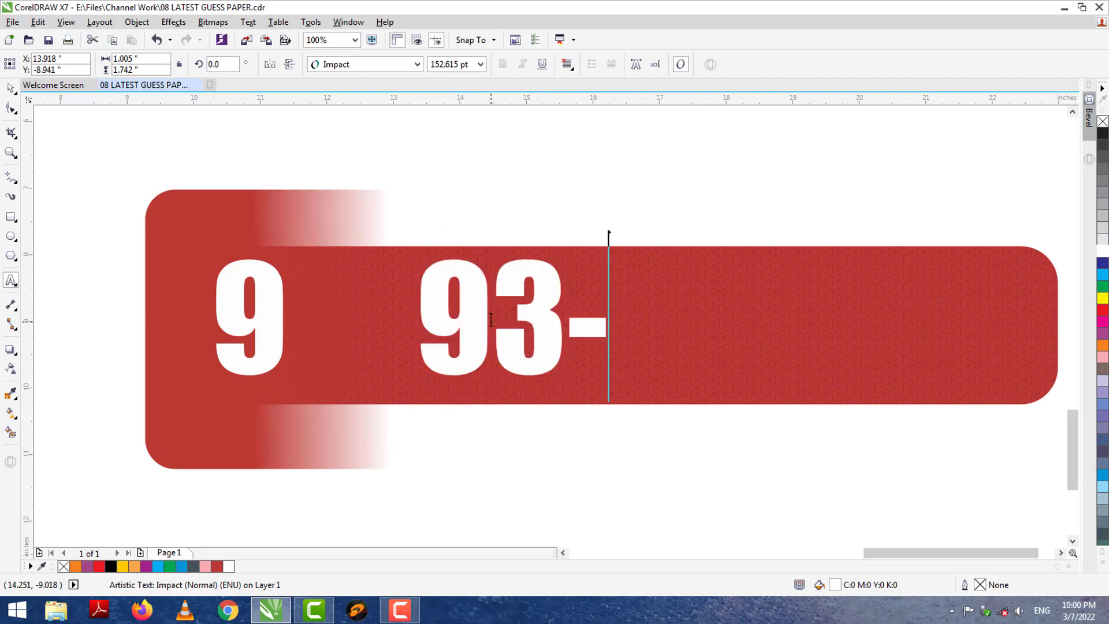
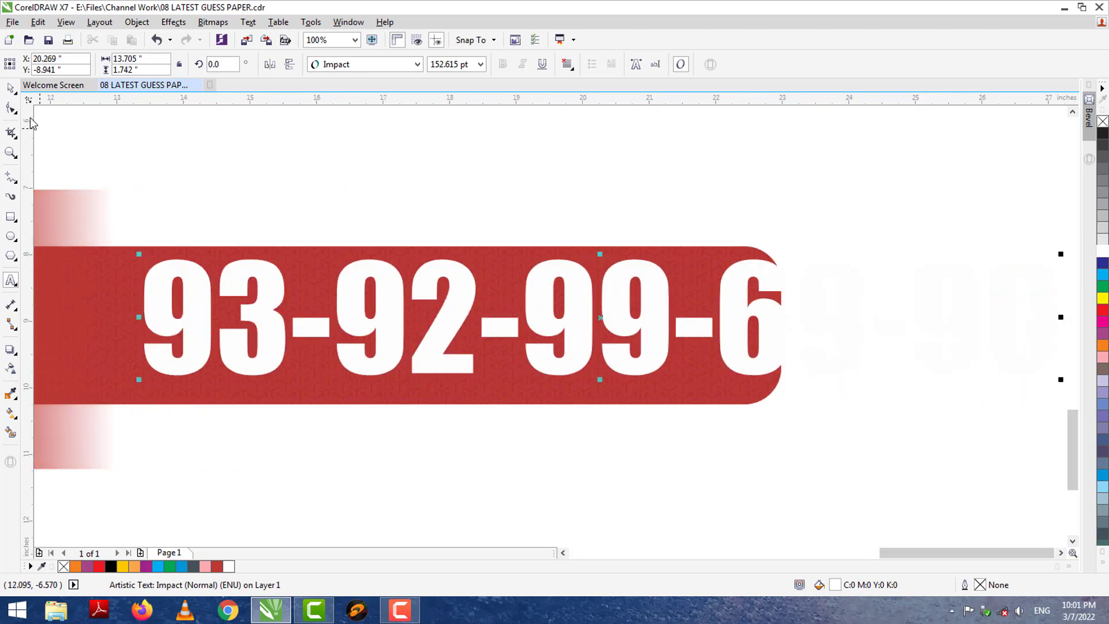
Shrink the phone number to about 103 pt and move it inside the red bar beside the 9.
left_click(10, 88)
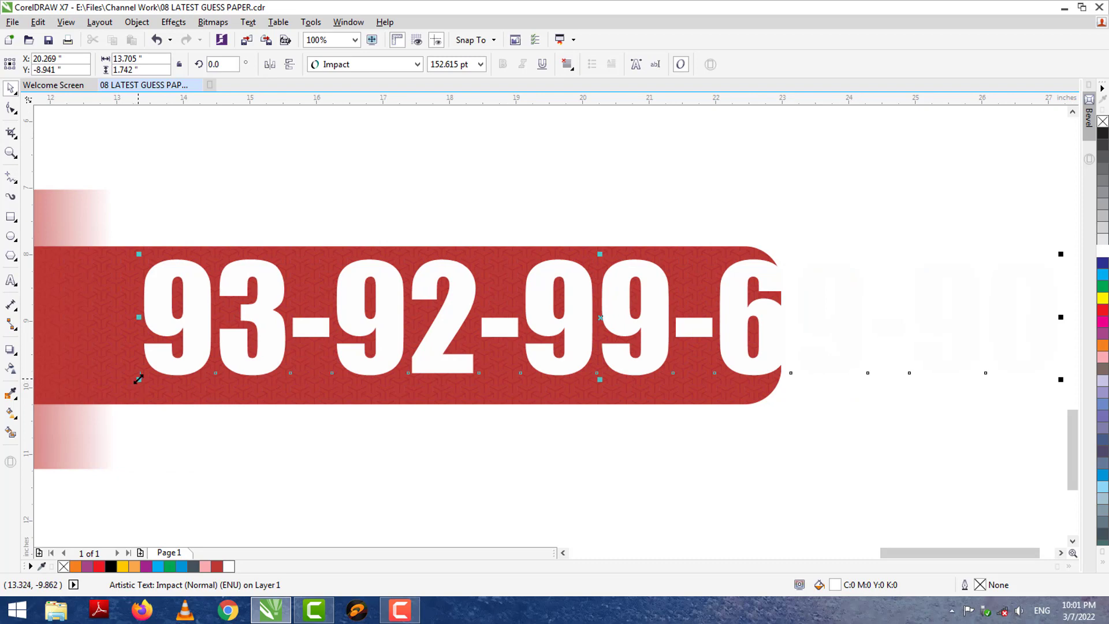
left_click_drag(138, 379, 452, 367)
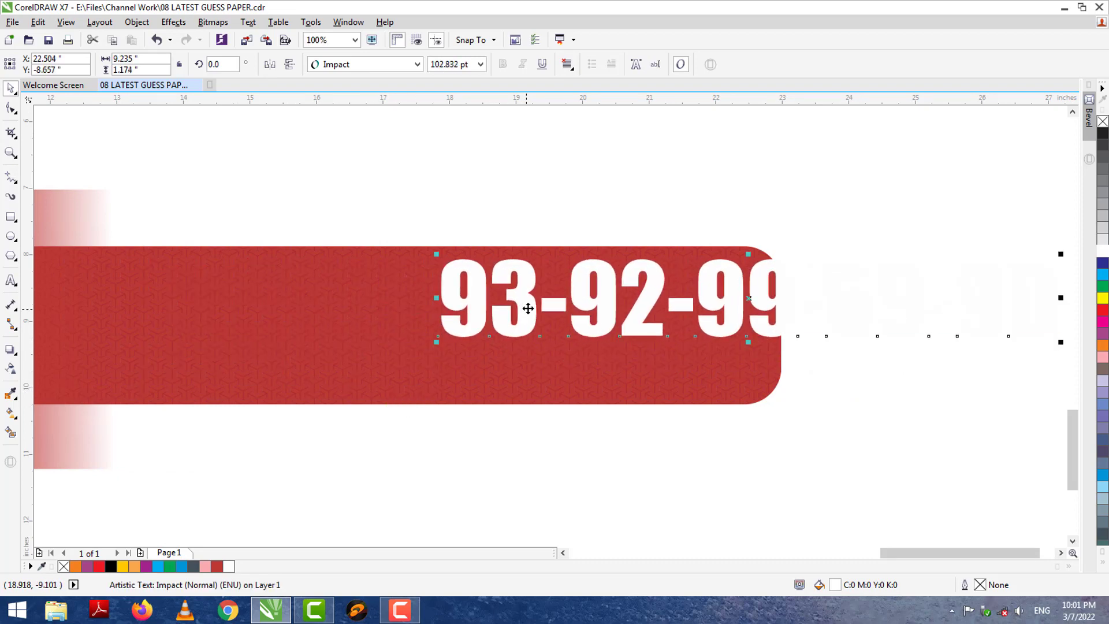
left_click_drag(528, 308, 199, 335)
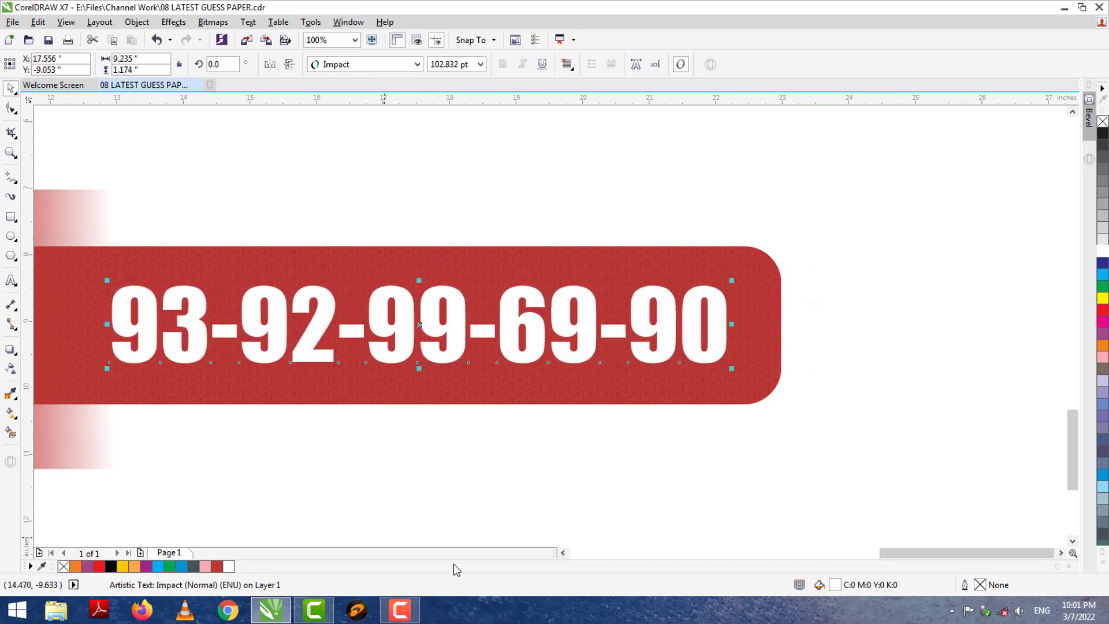
left_click(564, 553)
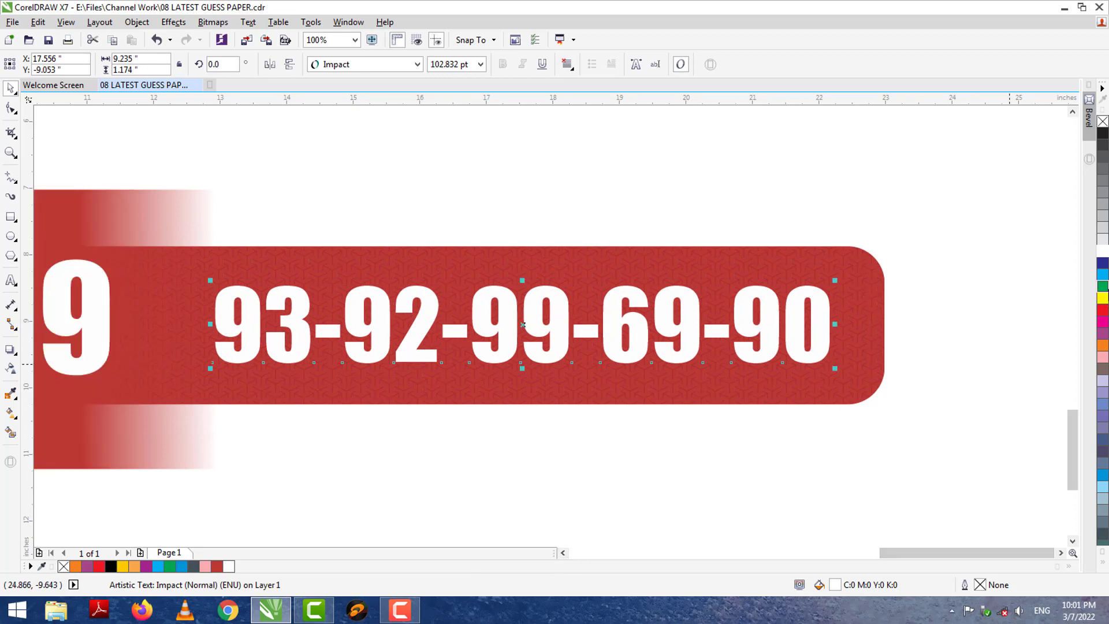
left_click(1102, 285)
left_click(792, 483)
left_click(589, 399)
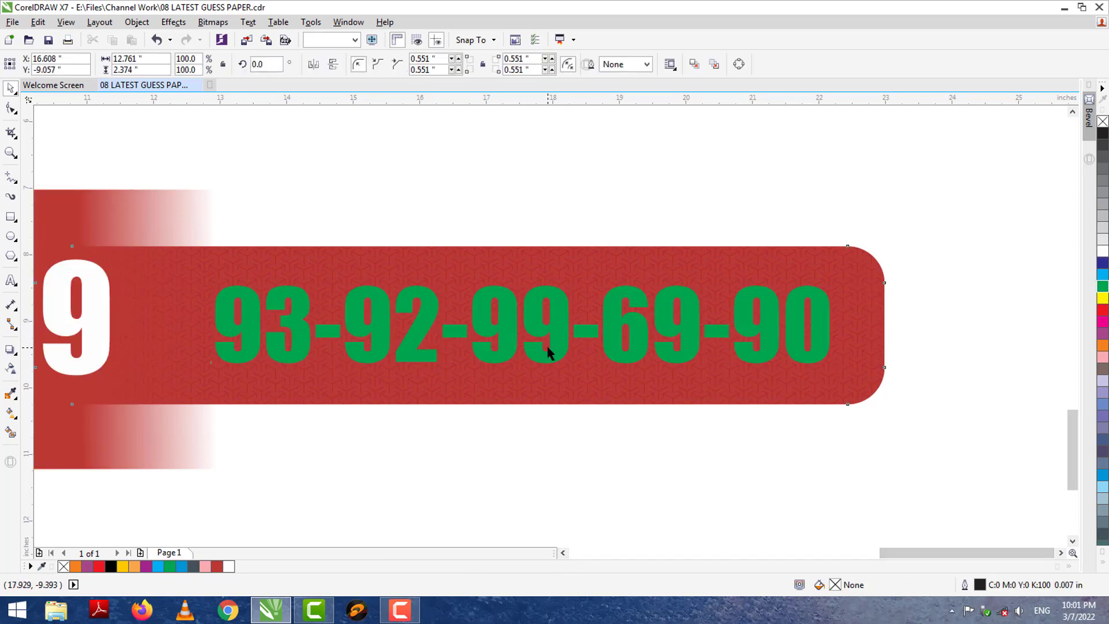
left_click(569, 353)
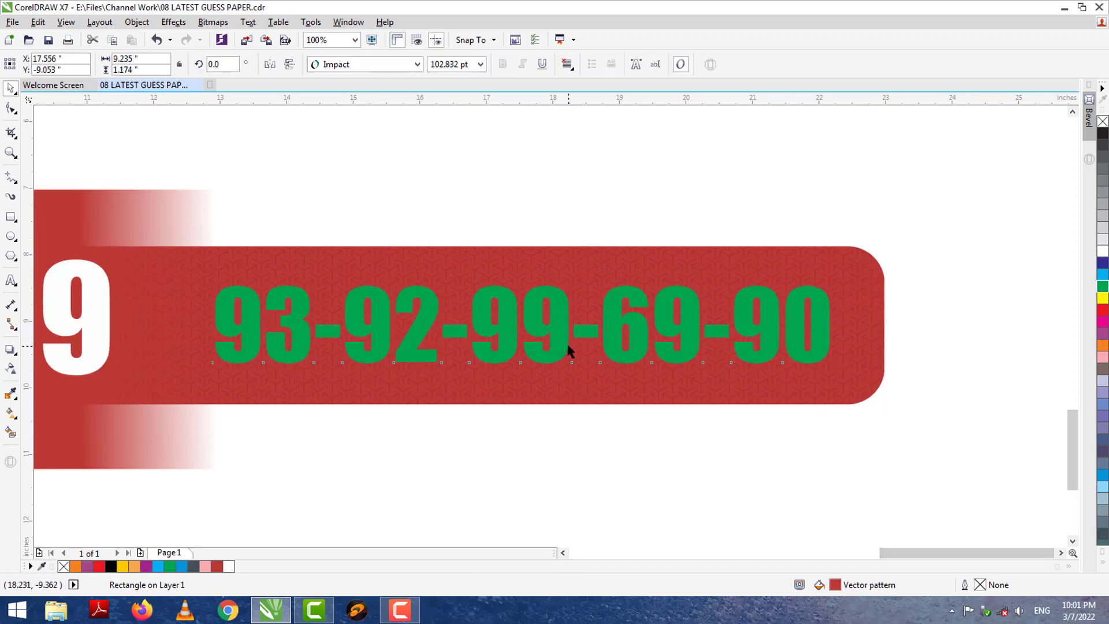
left_click(1105, 563)
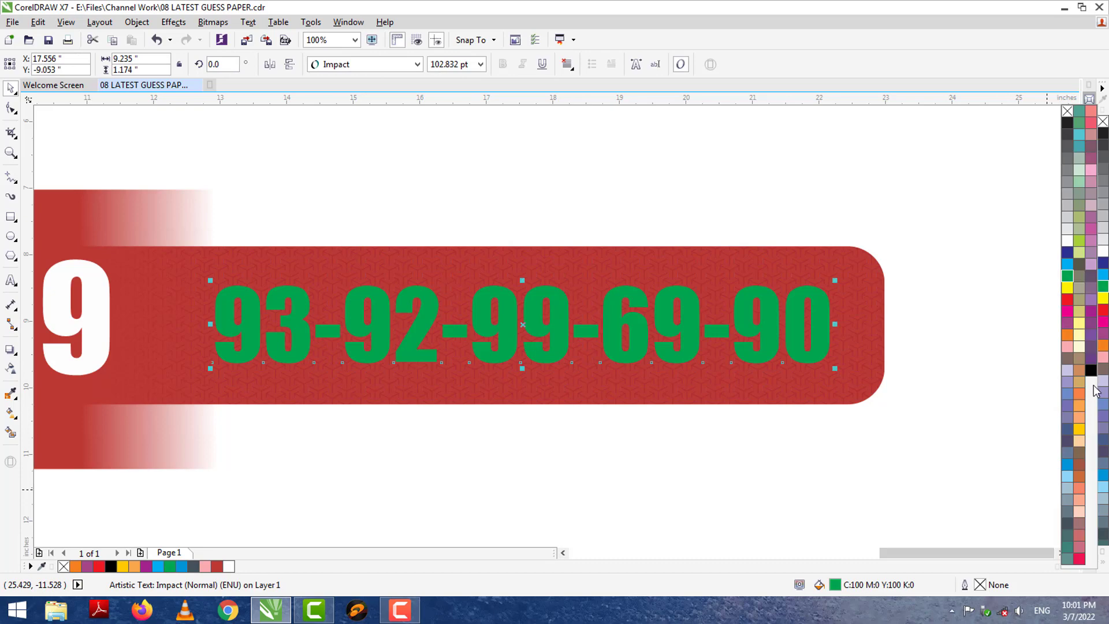
left_click(1078, 241)
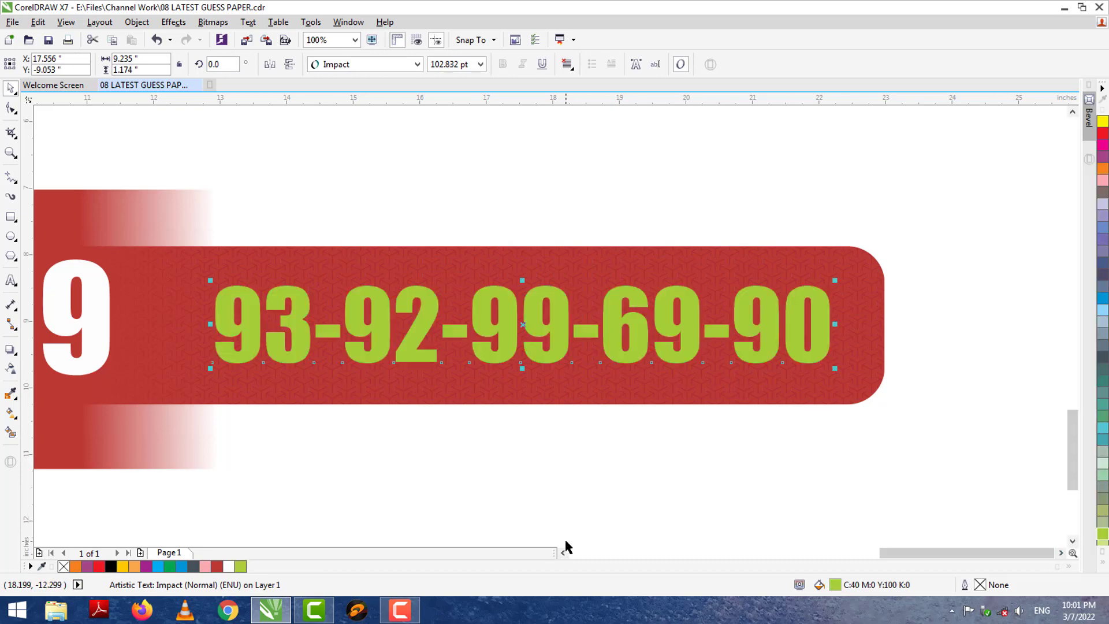
left_click(562, 553)
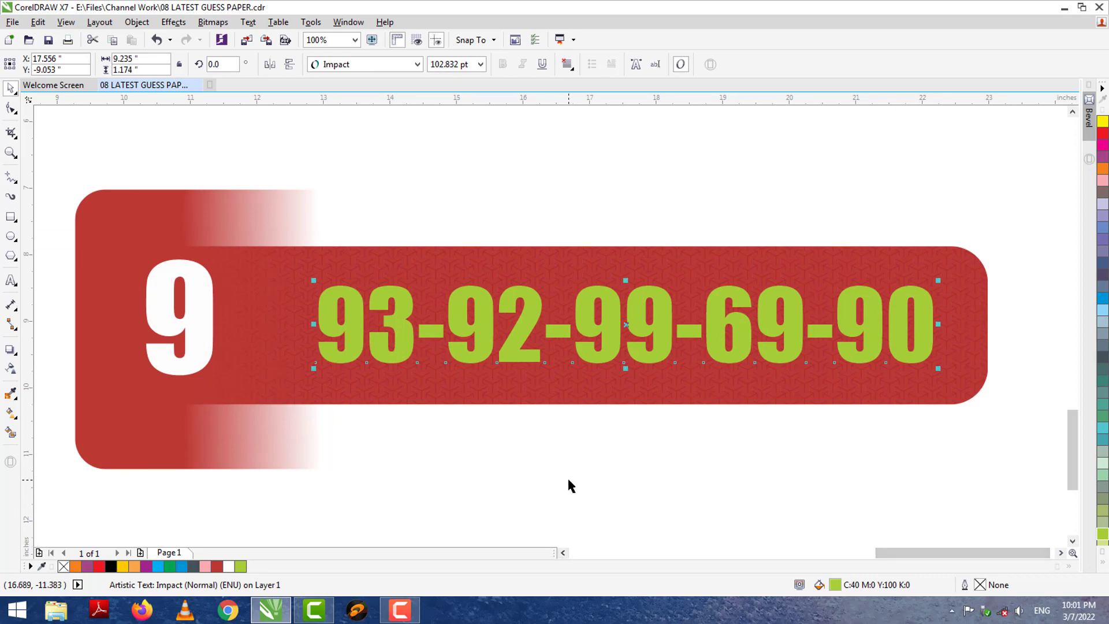
Select the whole banner and drop three staggered copies below it, giving four banners.
scroll(567, 474, "down", 2)
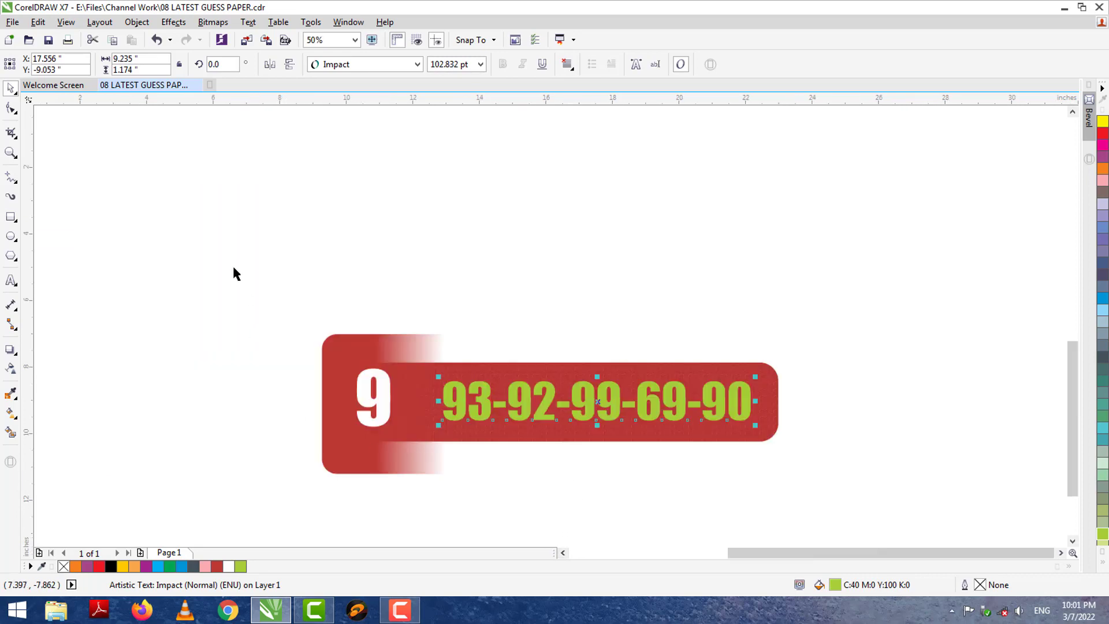
left_click_drag(234, 272, 841, 521)
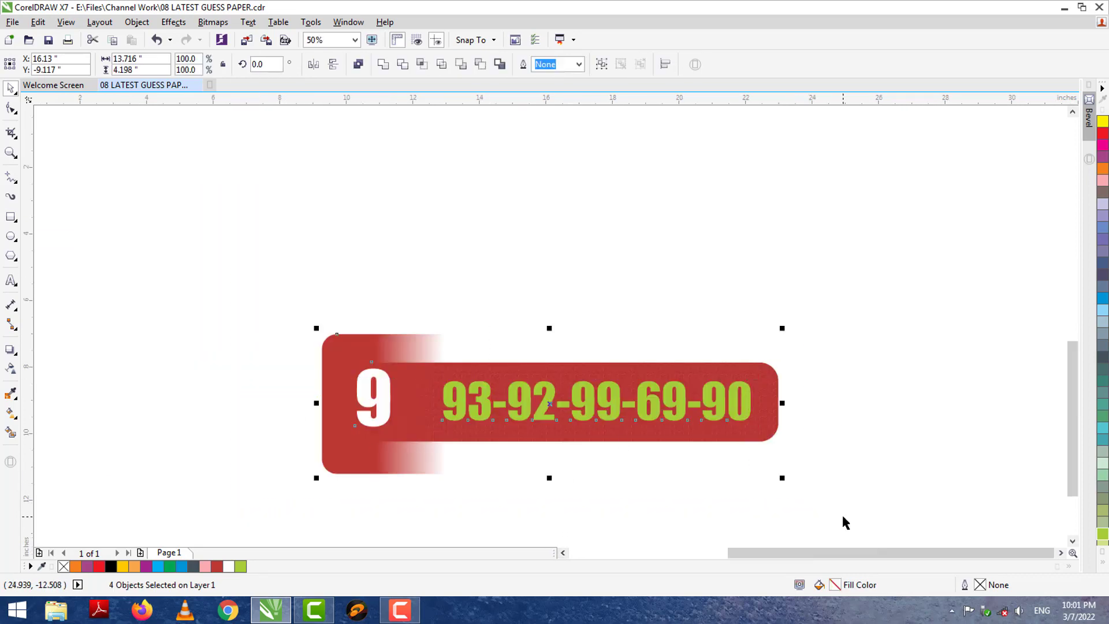
left_click(1075, 523)
left_click_drag(531, 256, 471, 513)
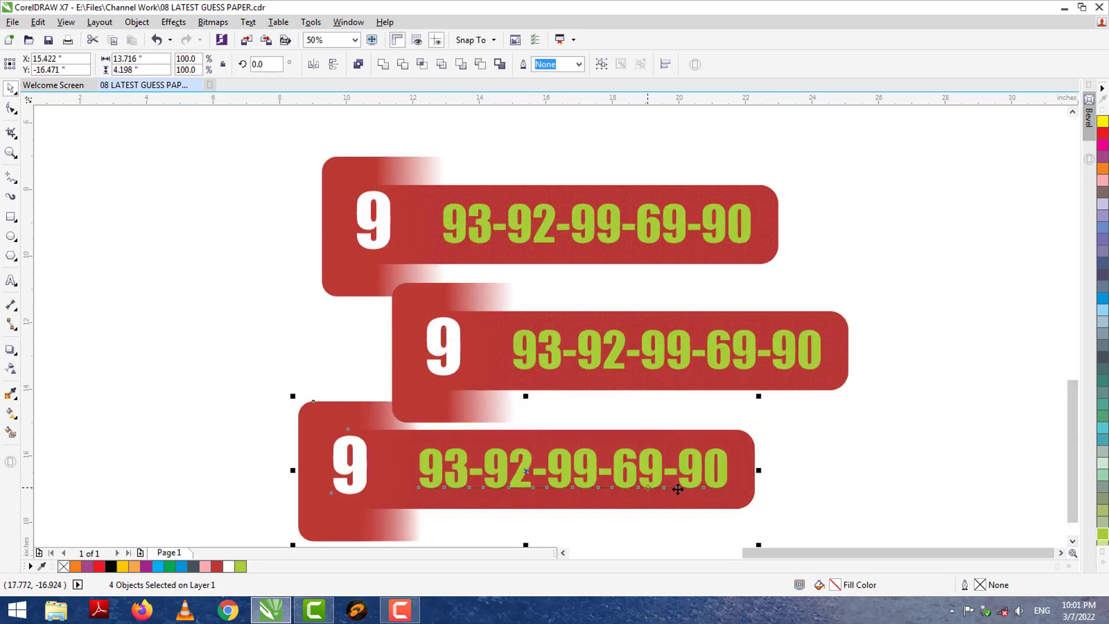
left_click(1072, 530)
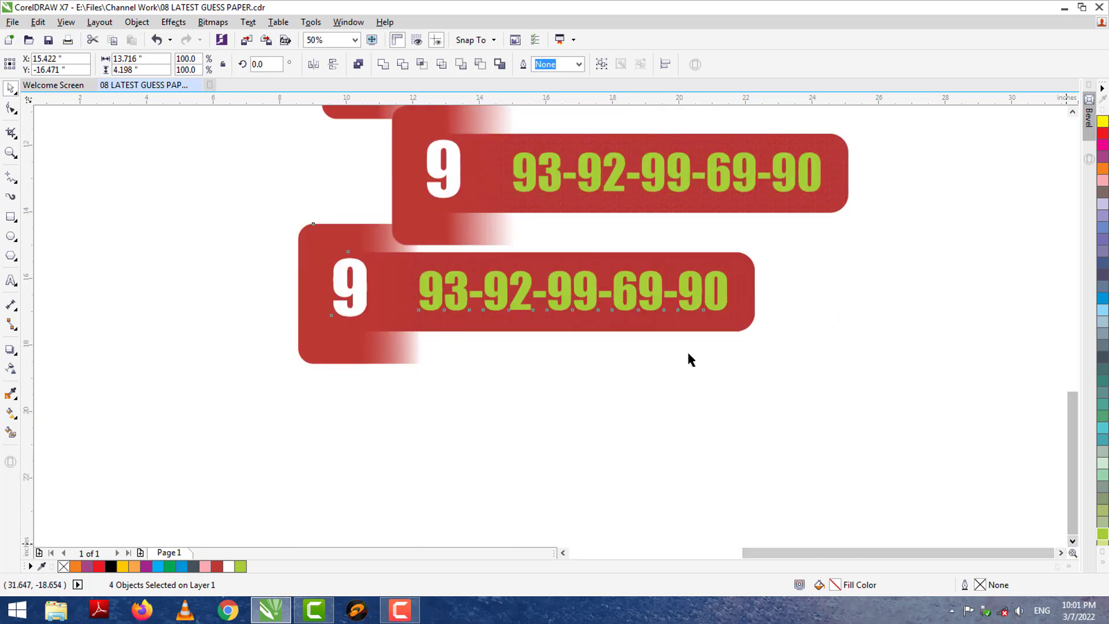
left_click_drag(480, 300, 527, 521)
left_click(1050, 163)
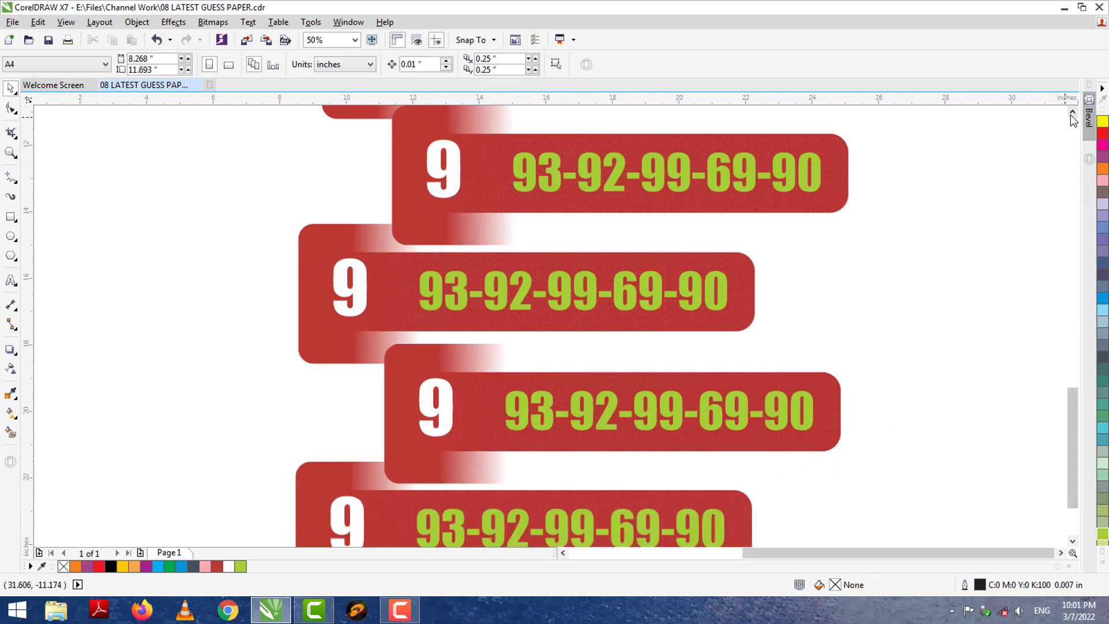
Change the second banner's large white 9 to a 3.
left_click(1072, 112)
left_click(1073, 112)
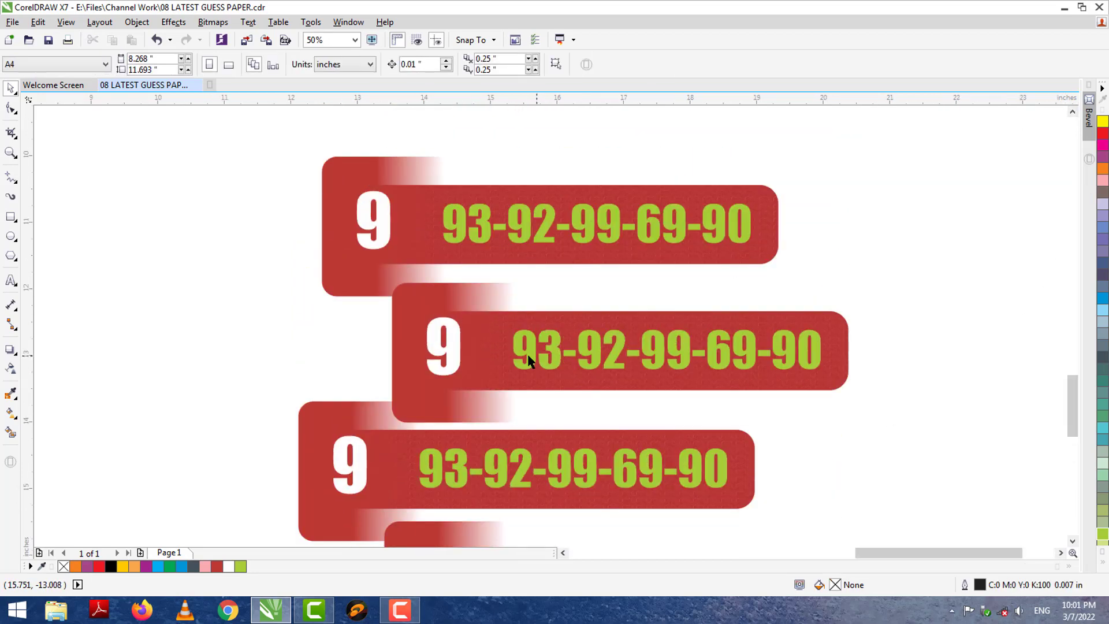
scroll(520, 354, "up", 6)
scroll(532, 342, "down", 2)
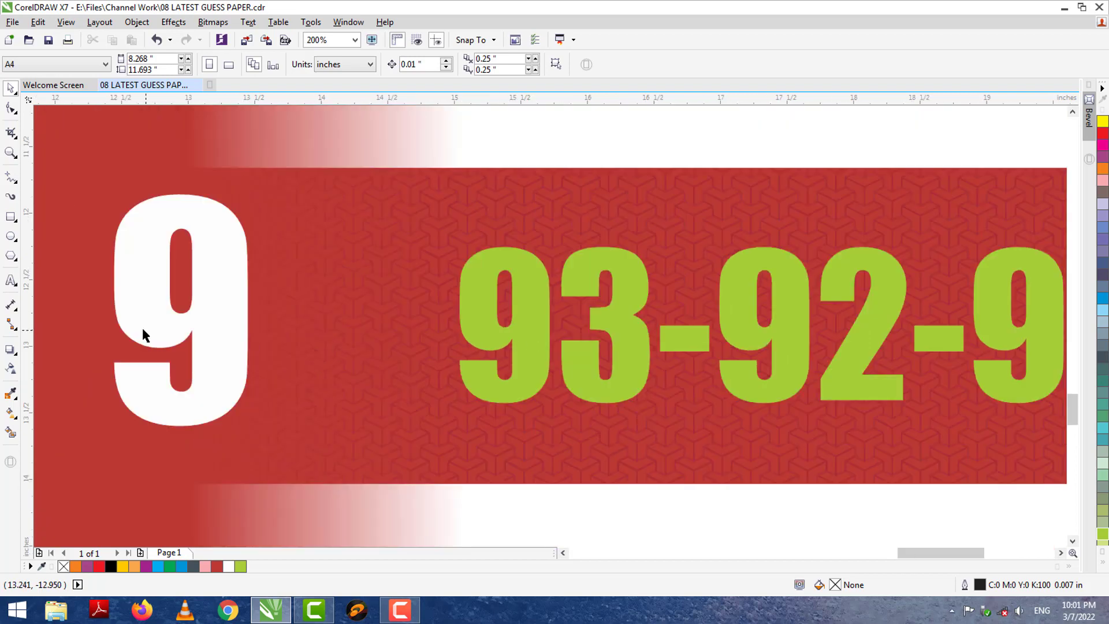
double_click(205, 310)
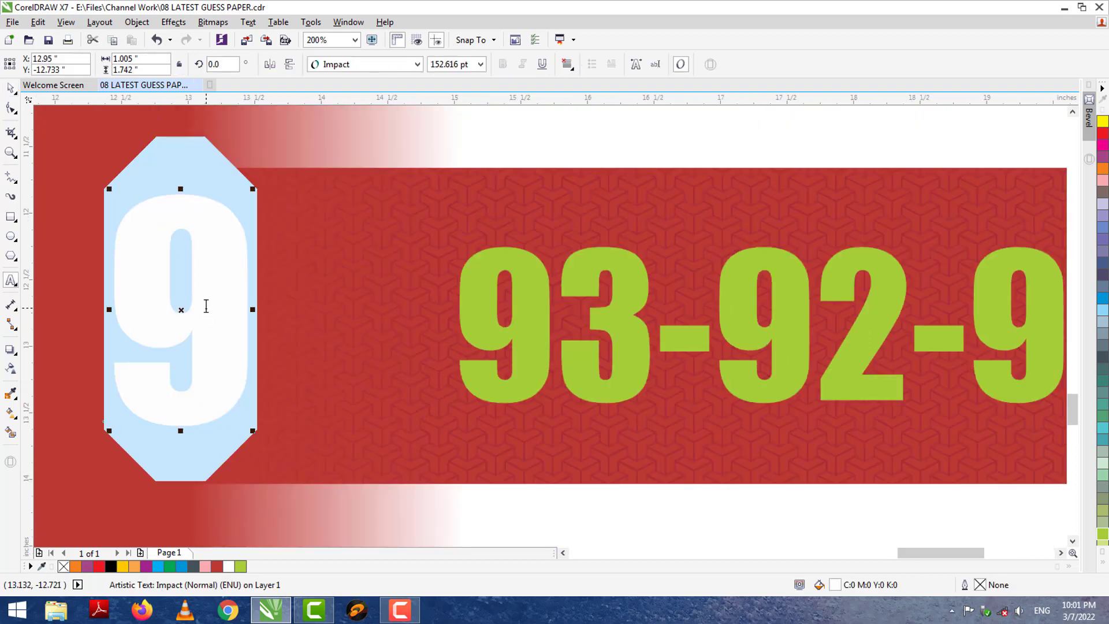
type("3")
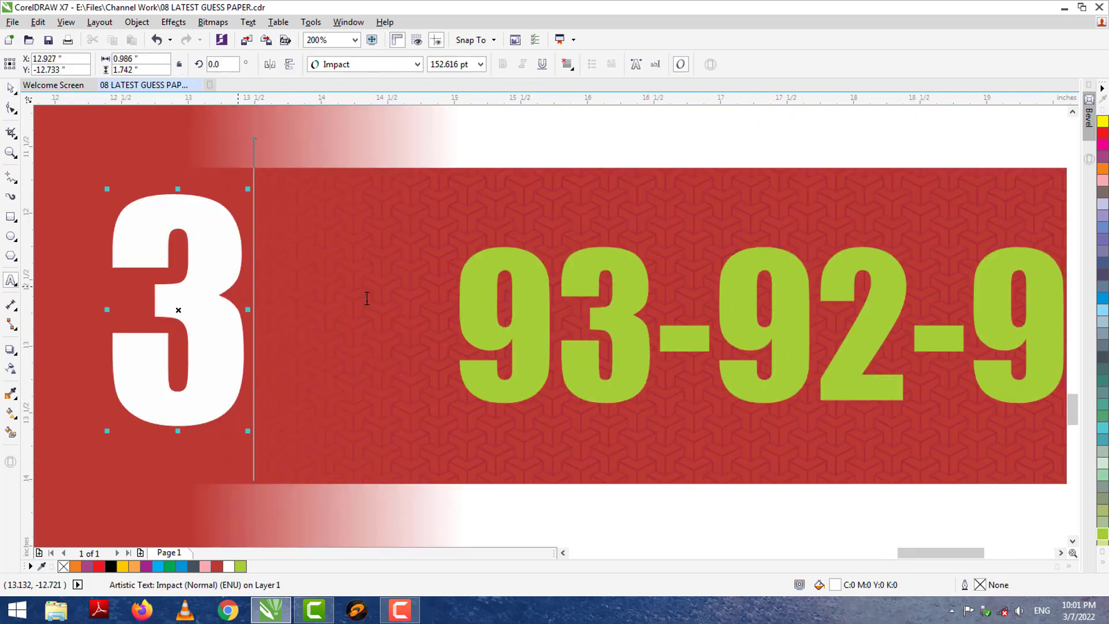
left_click(507, 330)
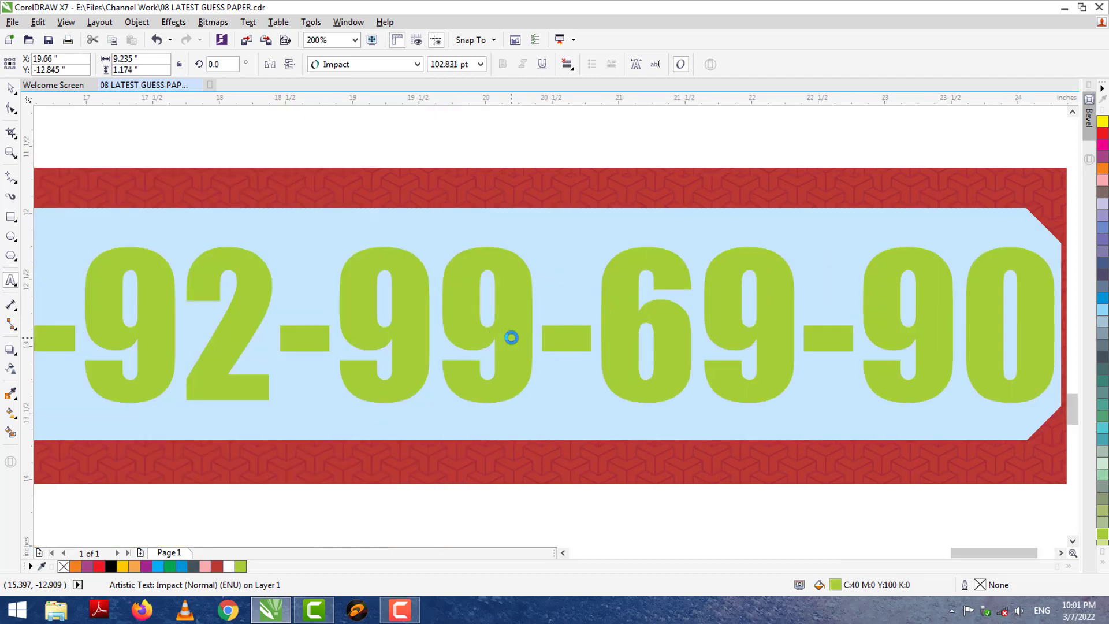
type("9-")
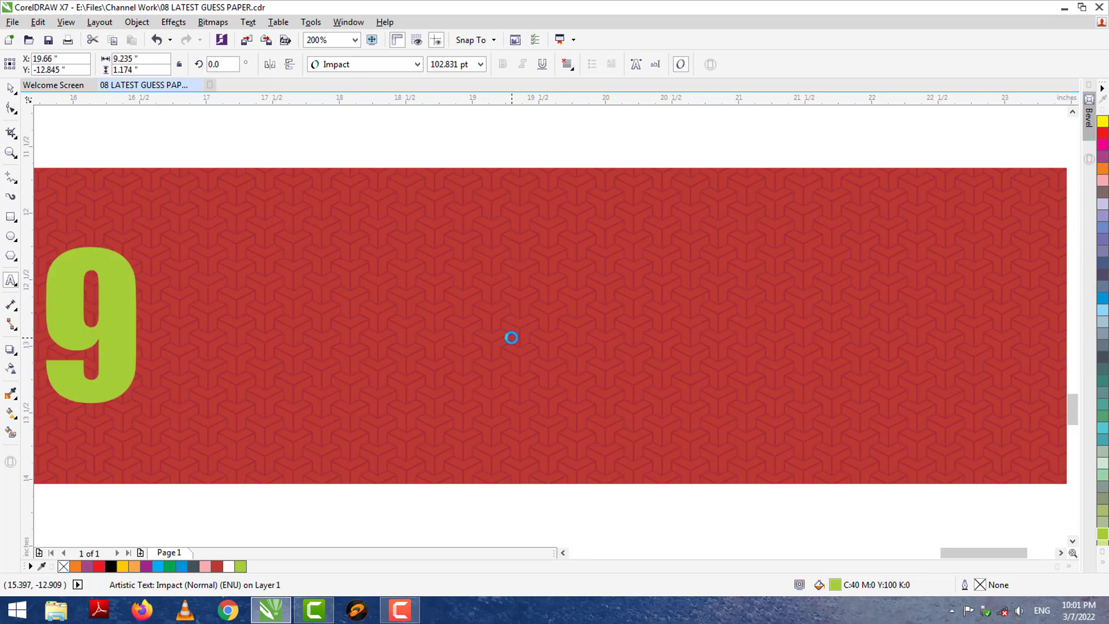
left_click(565, 550)
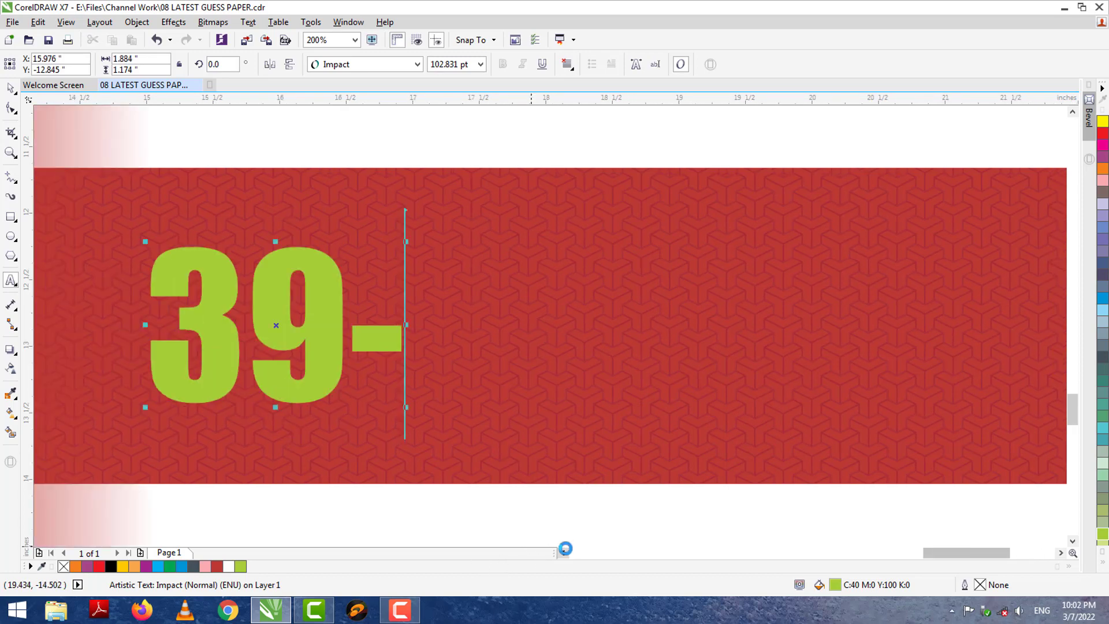
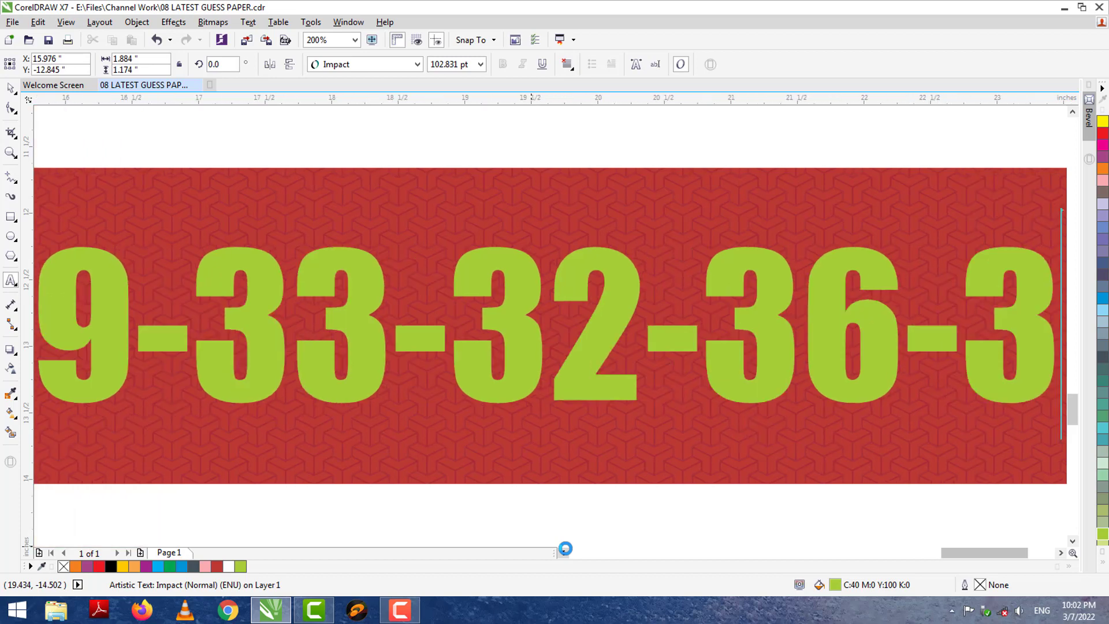
left_click(11, 89)
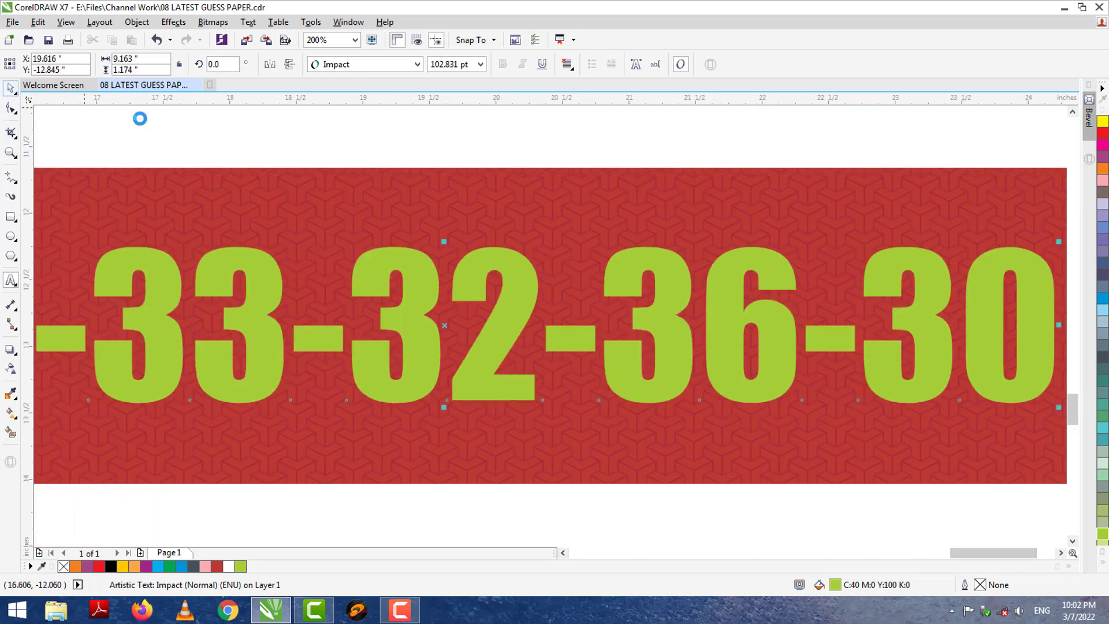
scroll(144, 128, "down", 1)
scroll(560, 545, "left", 4)
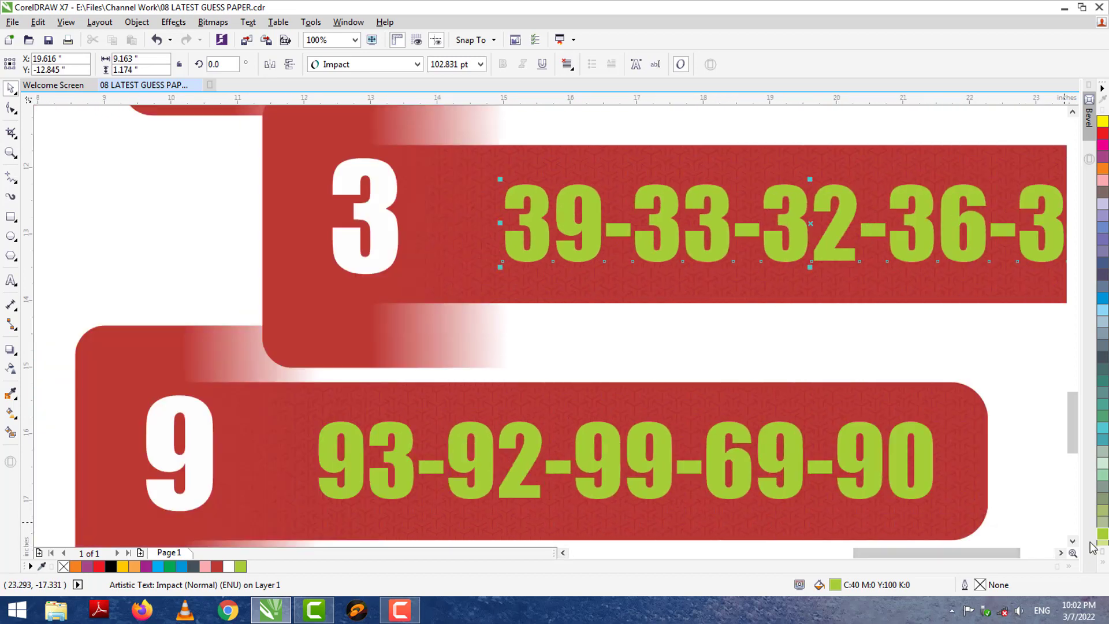
scroll(1079, 546, "down", 3)
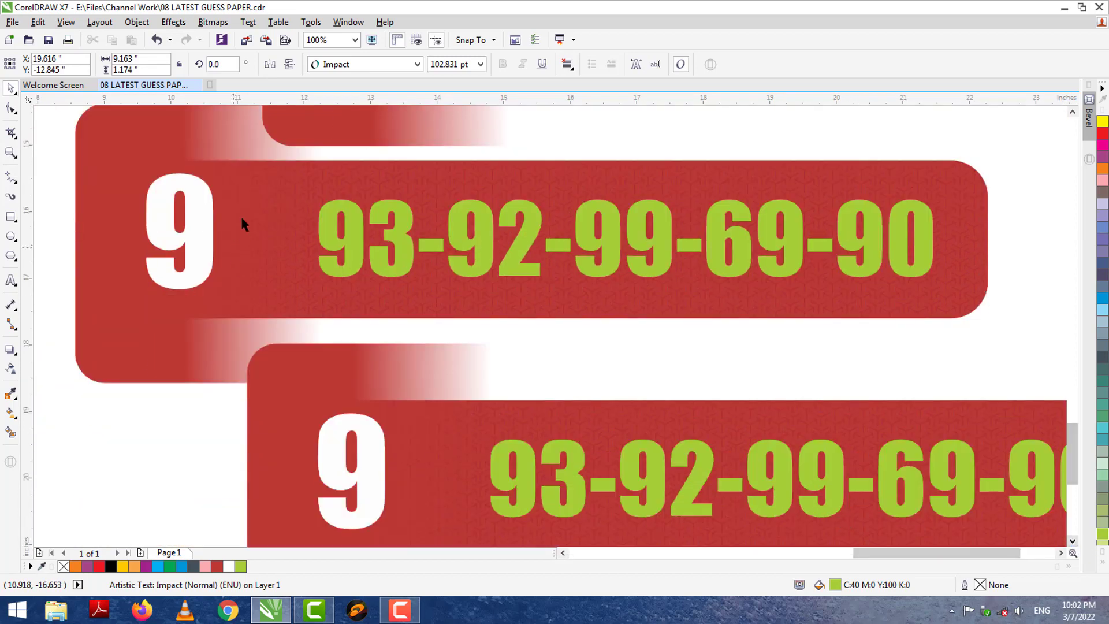
Change the third banner's white digit from 9 to 2.
scroll(196, 196, "up", 2)
left_click(205, 223)
double_click(206, 221)
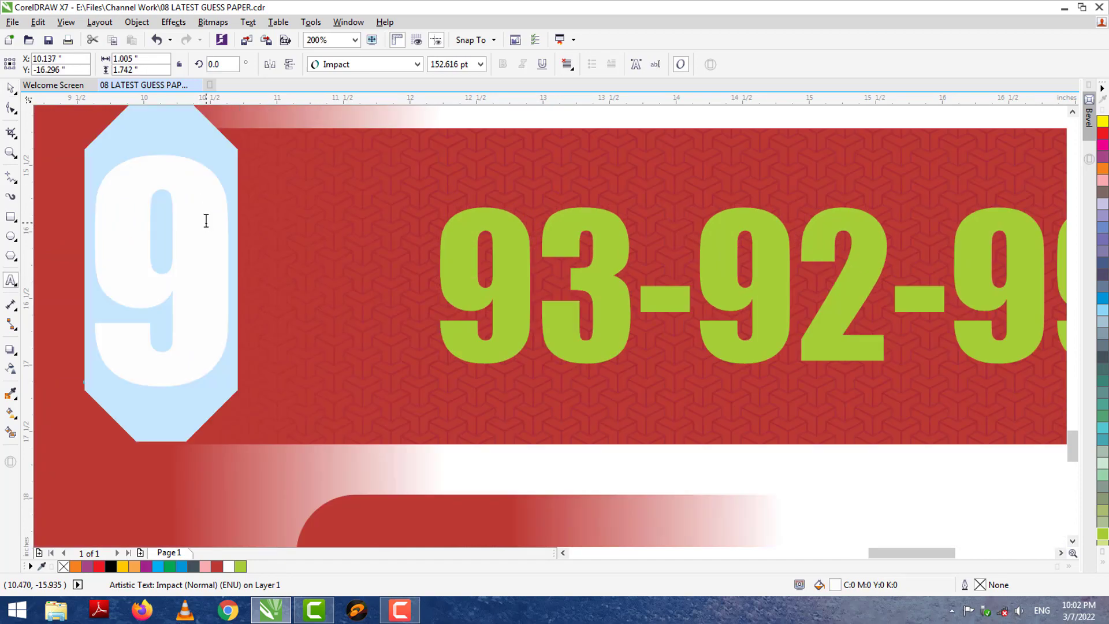
type("2")
left_click(539, 284)
scroll(538, 283, "right", 5)
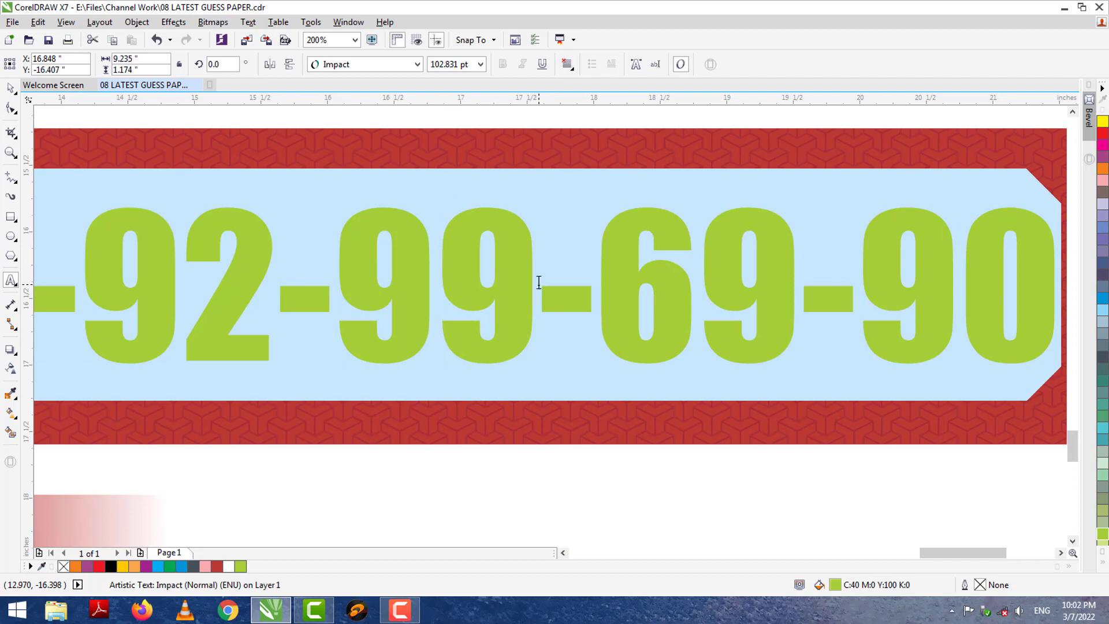
type("9")
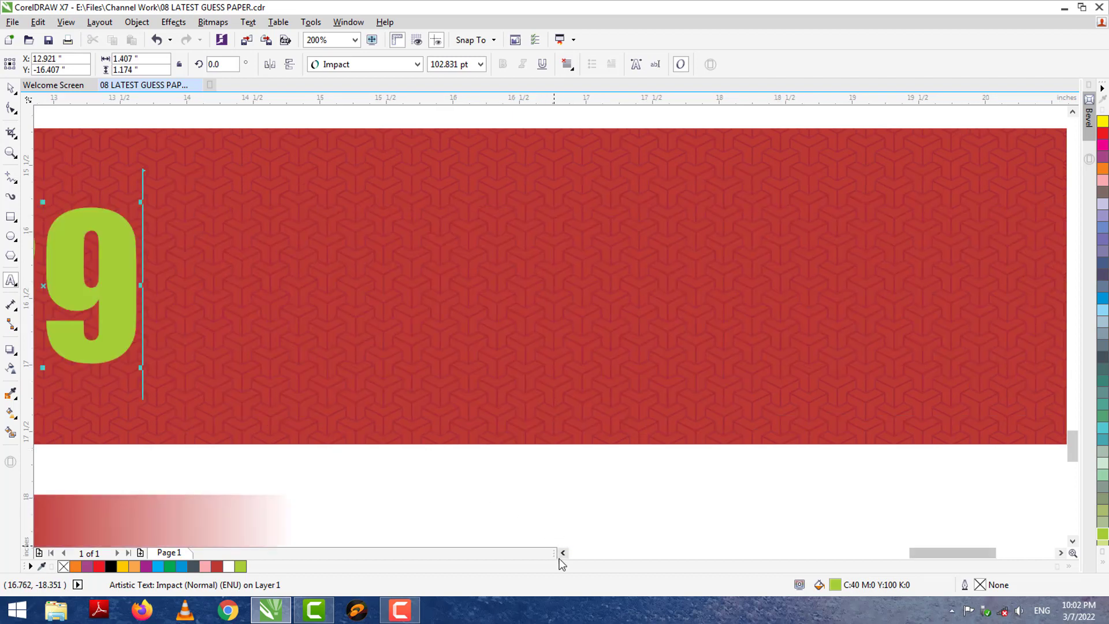
left_click(563, 553)
left_click(563, 552)
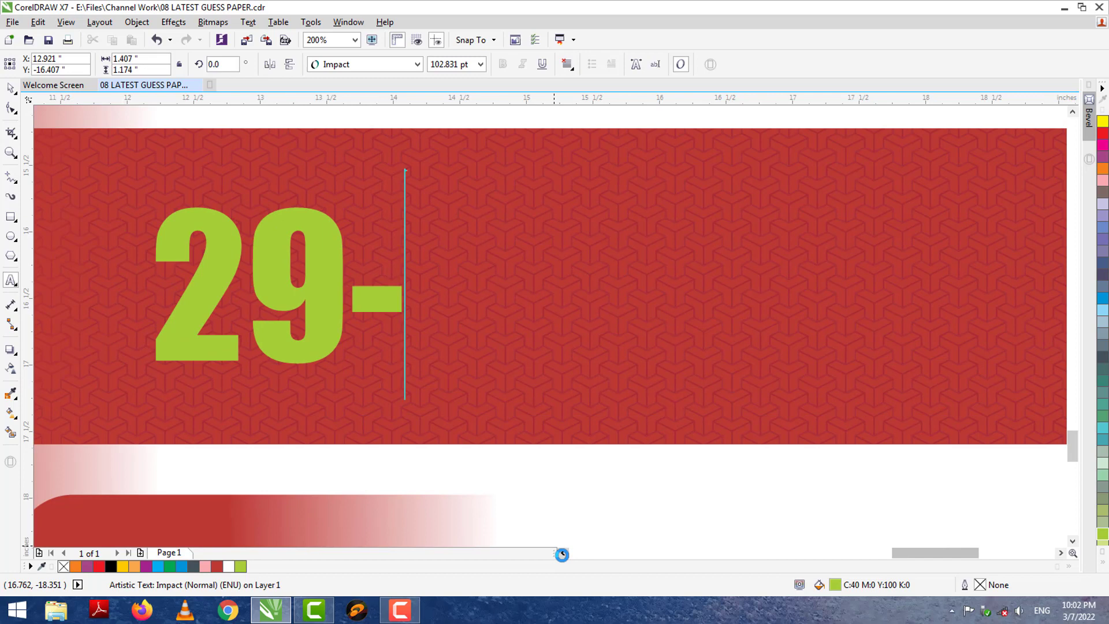
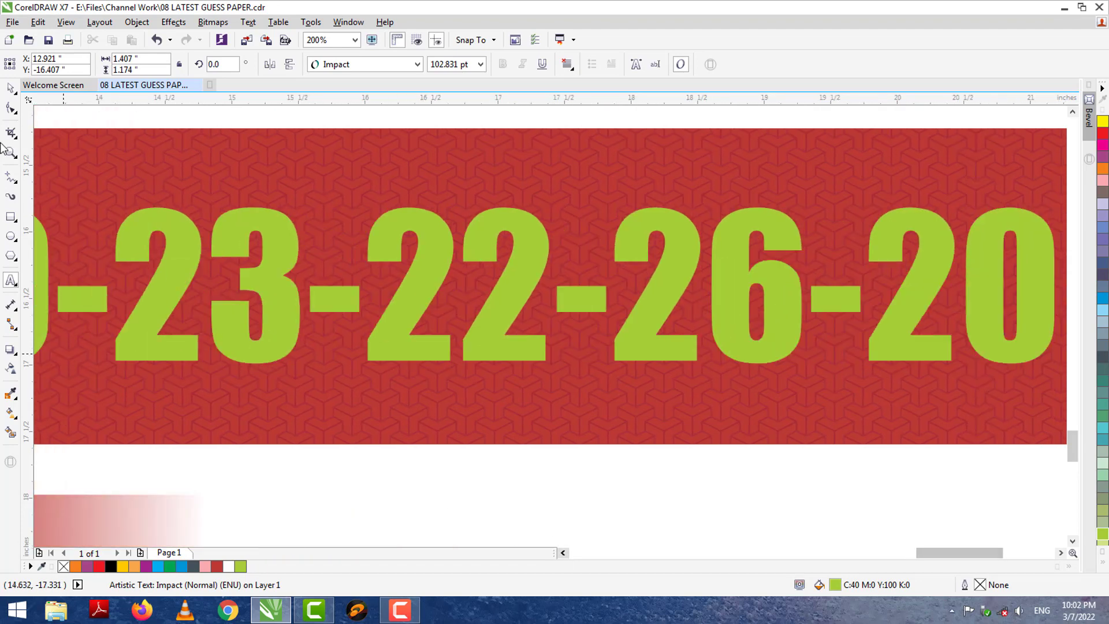
left_click(11, 89)
left_click(562, 553)
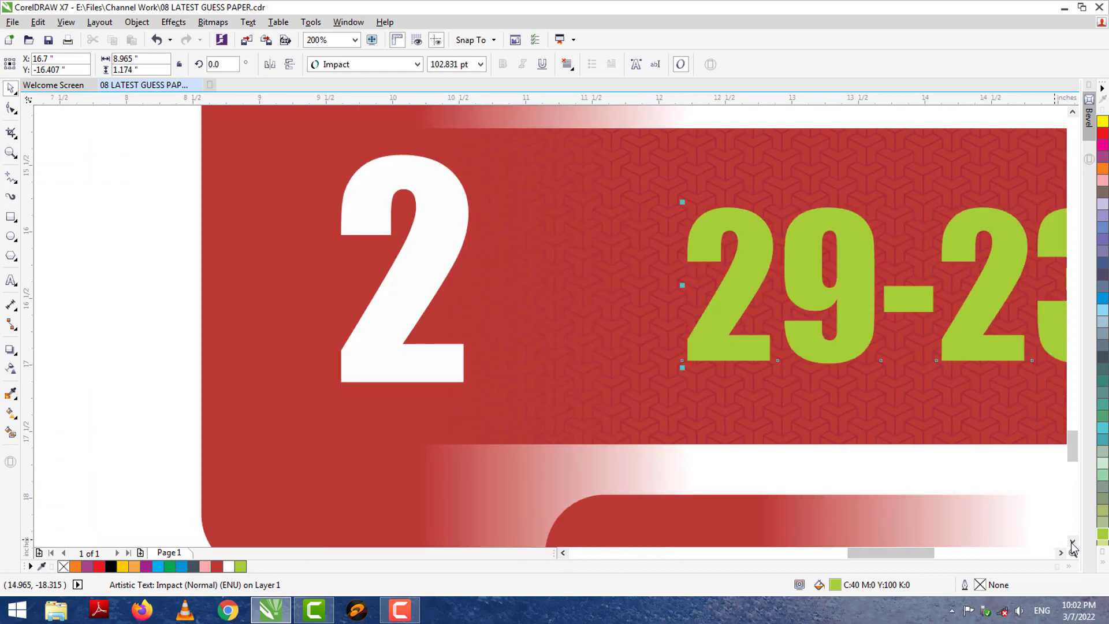
Change the fourth banner's white digit from 9 to 6.
left_click(1072, 541)
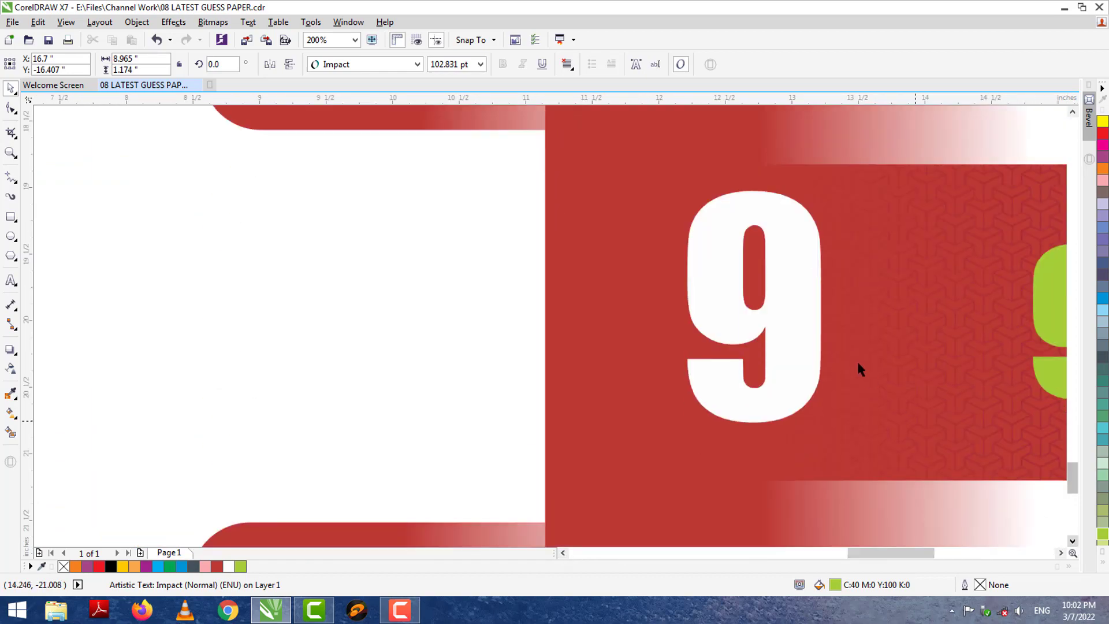
double_click(792, 321)
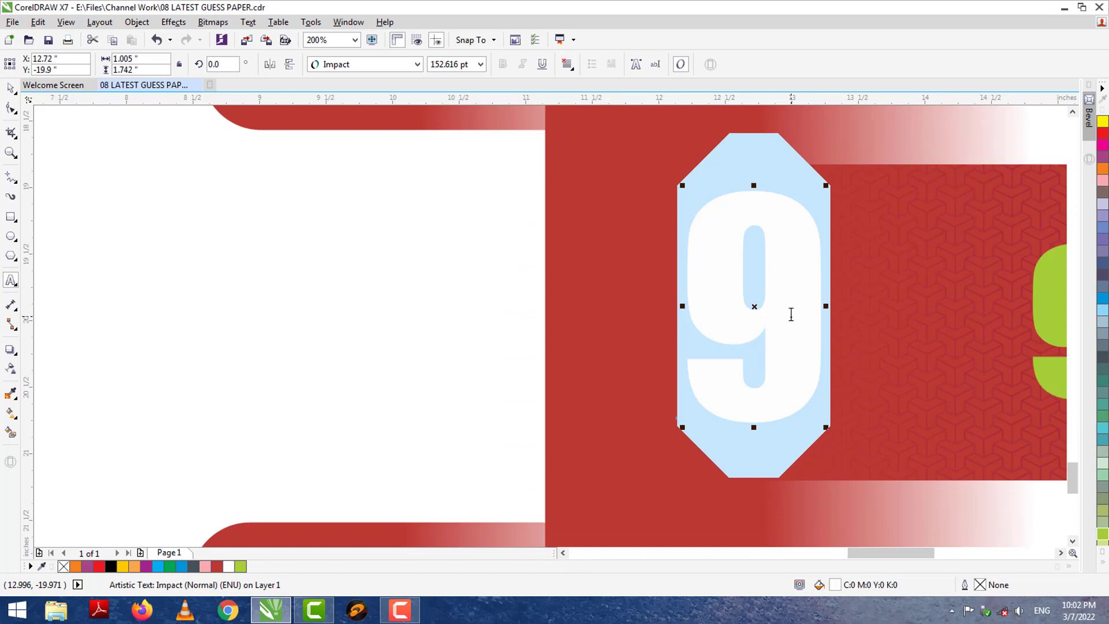
type("6")
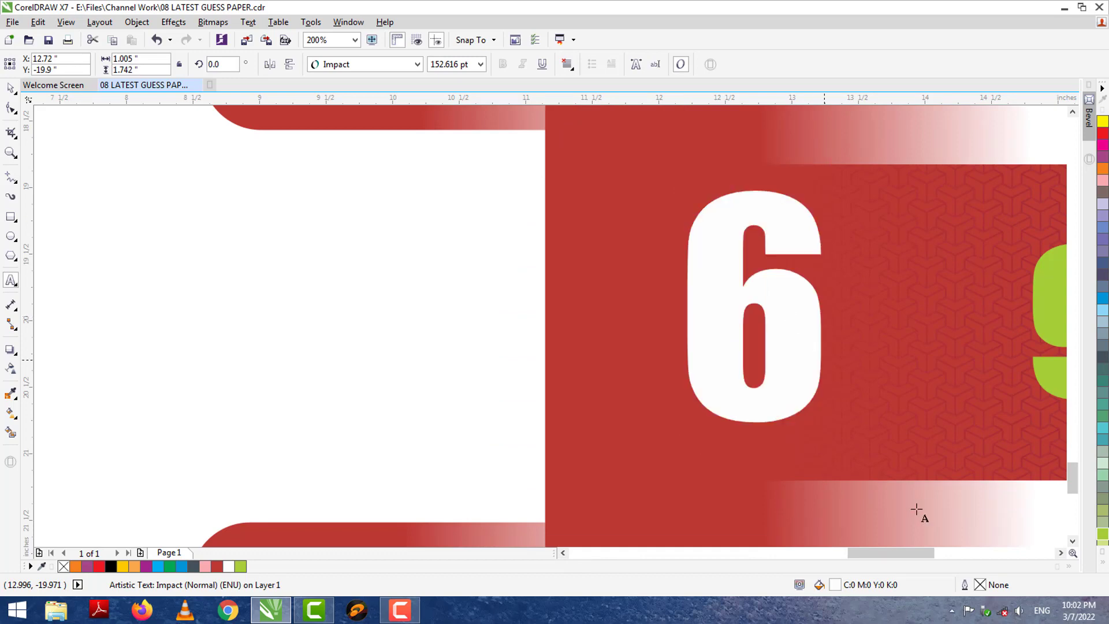
left_click(1061, 553)
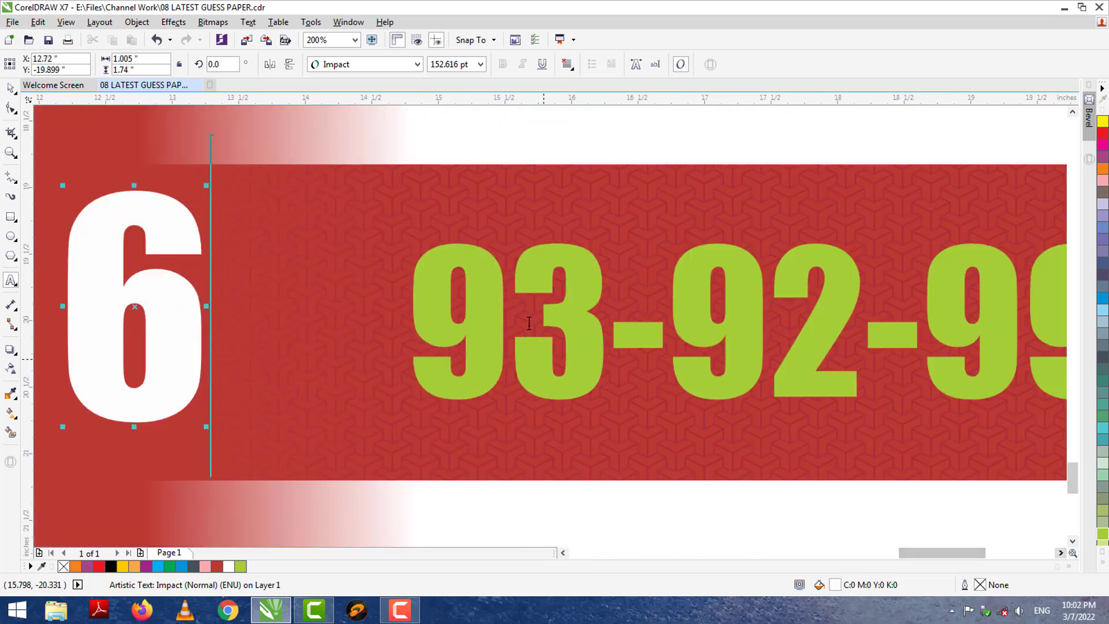
left_click(527, 322)
key("ctrl+a")
left_click(564, 549)
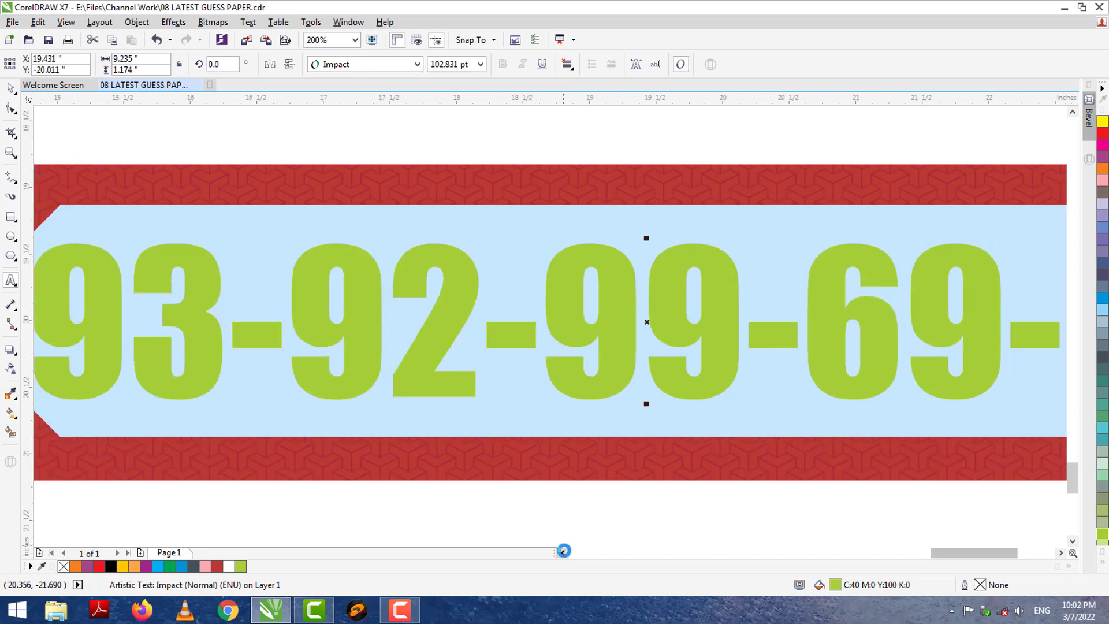
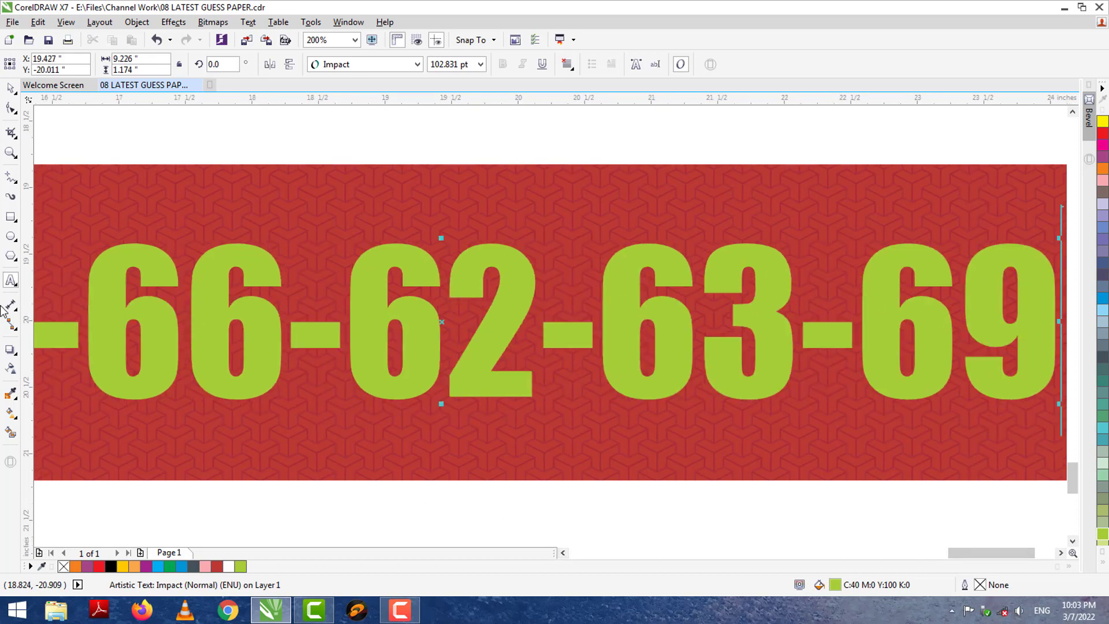
left_click(10, 88)
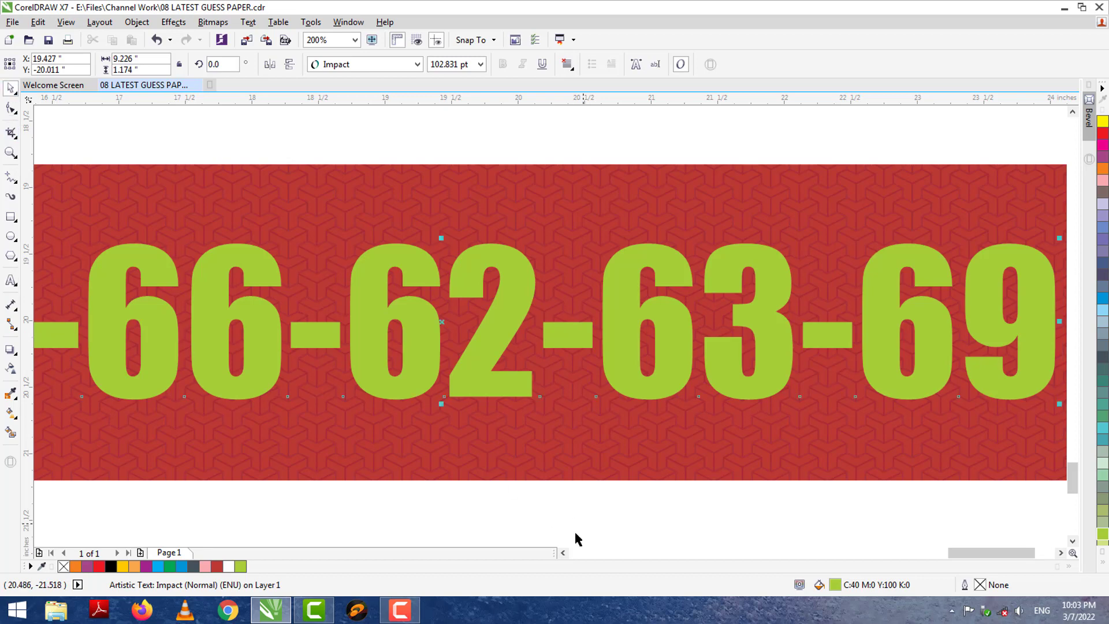
left_click(564, 552)
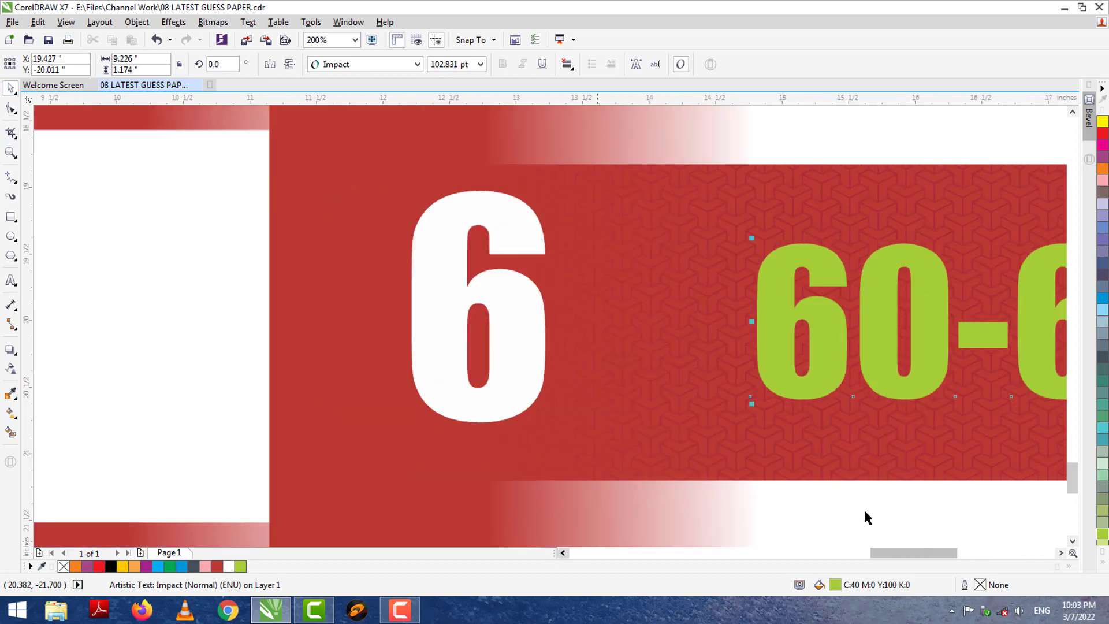
left_click(1073, 541)
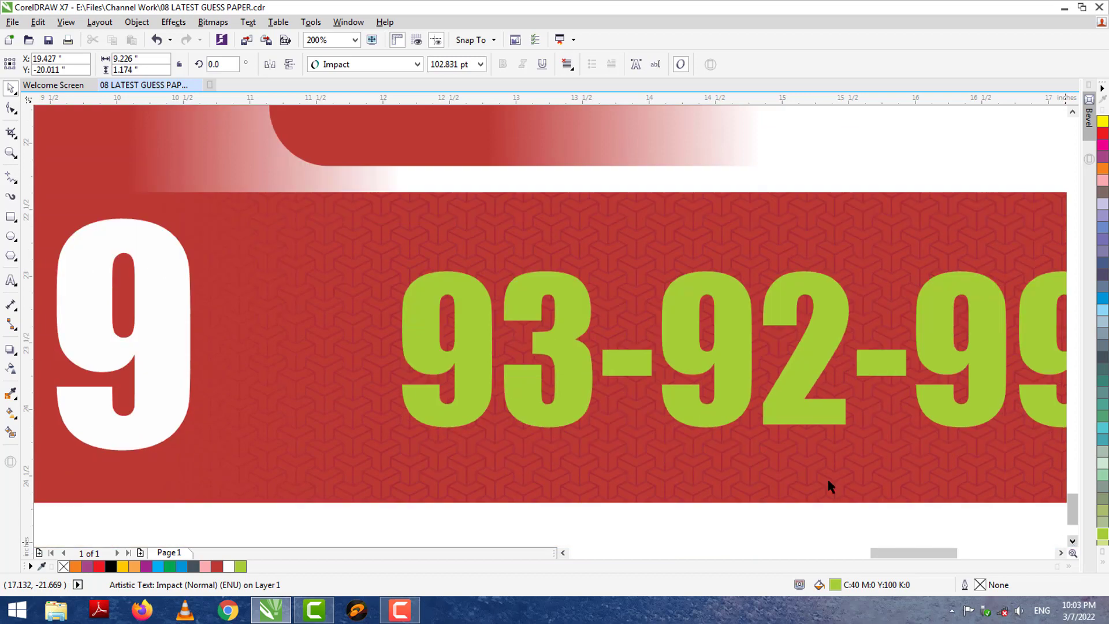
Change the next banner's white digit from 9 to 0.
double_click(156, 335)
key("ctrl+a")
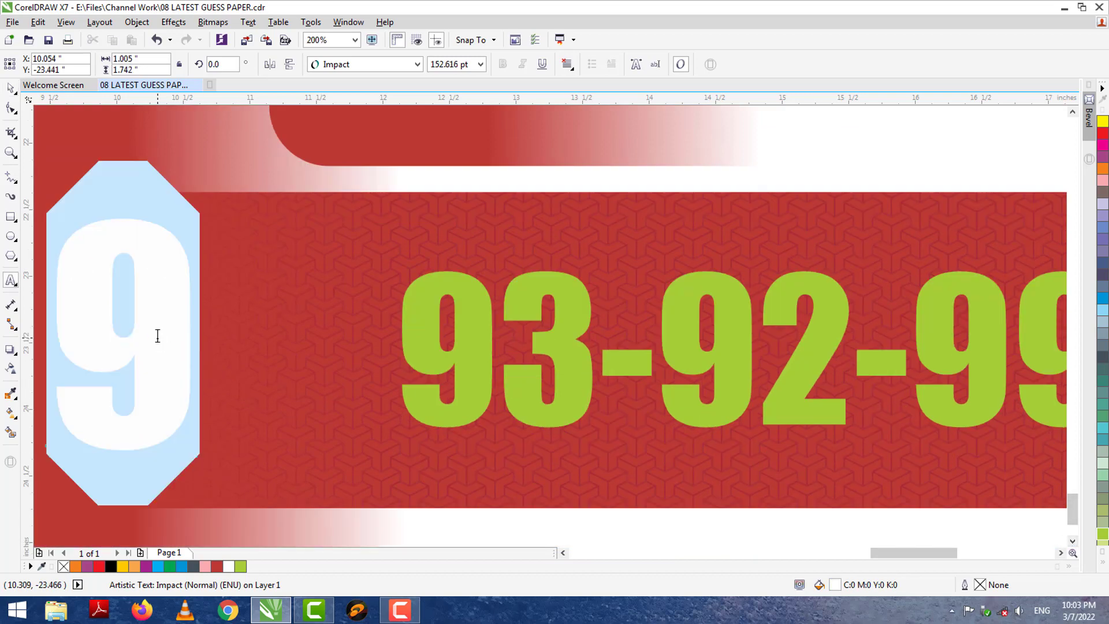
key("Escape")
double_click(497, 371)
key("ctrl+a")
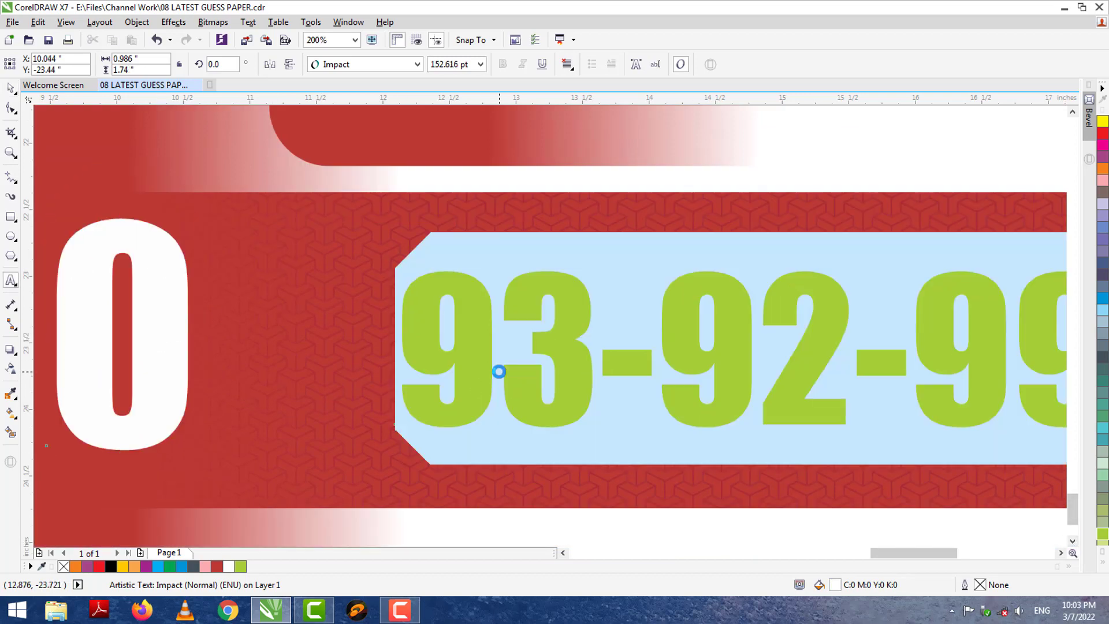
left_click(562, 553)
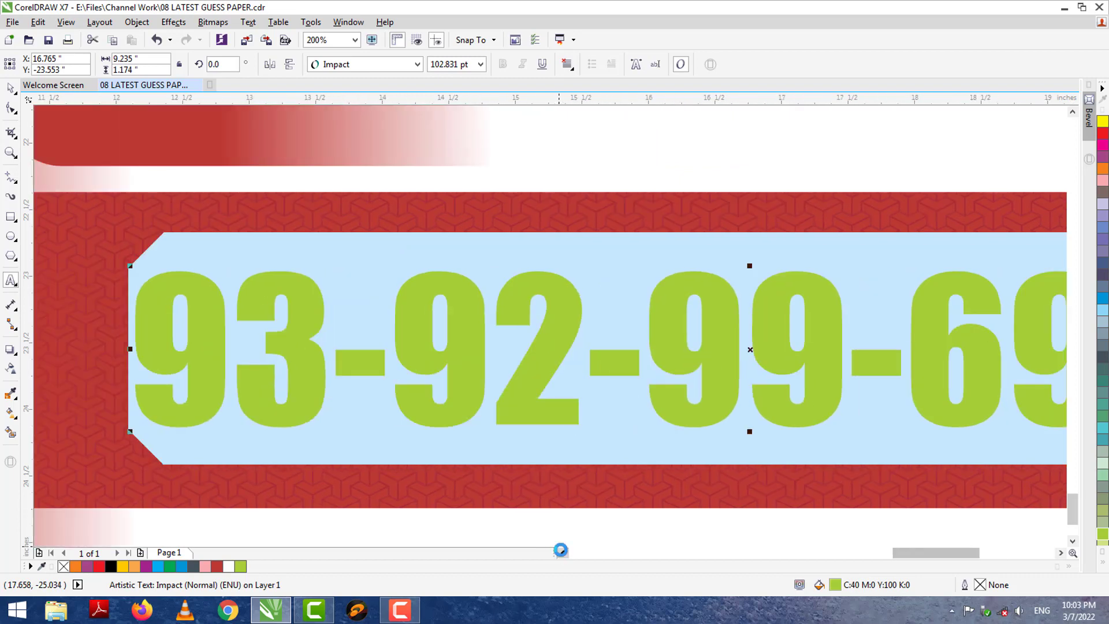
type("60-")
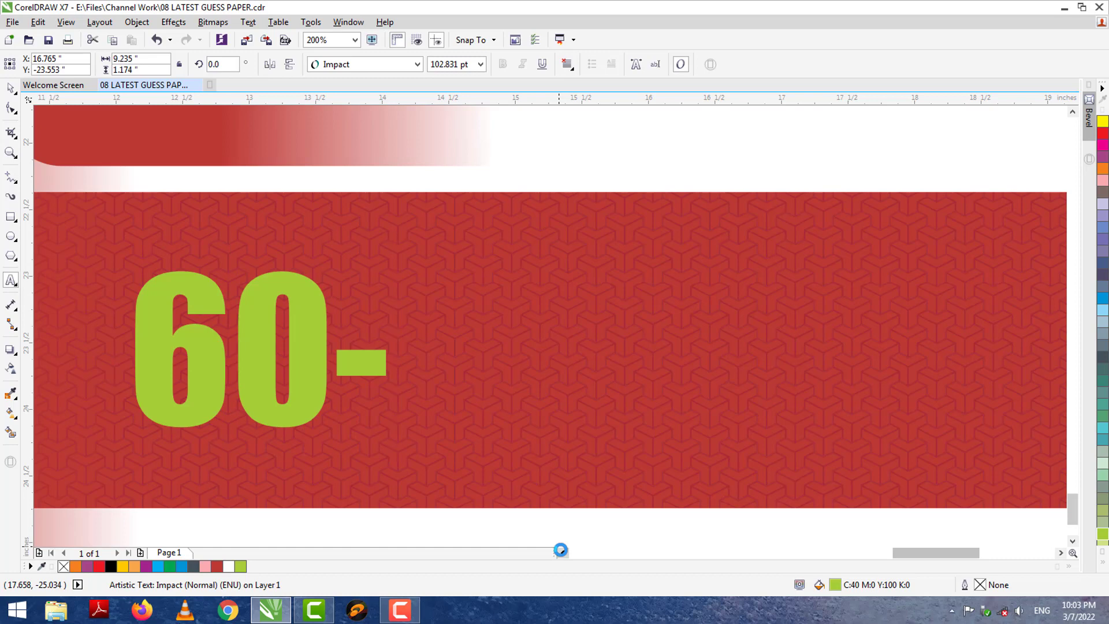
key("BackSpace")
key("BackSpace")
key("BackSpace")
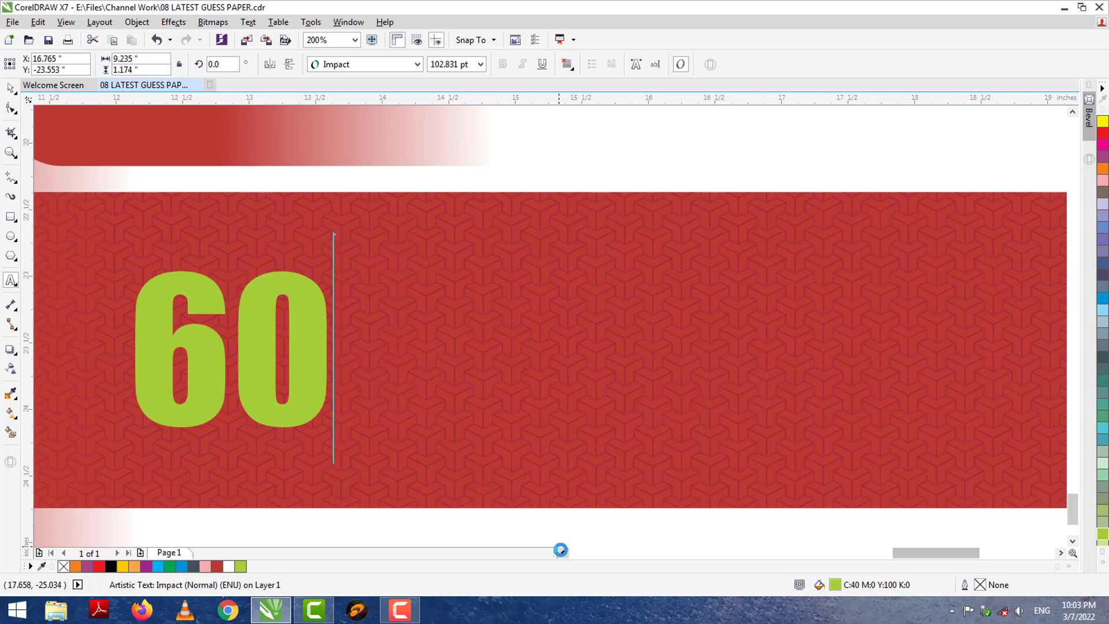
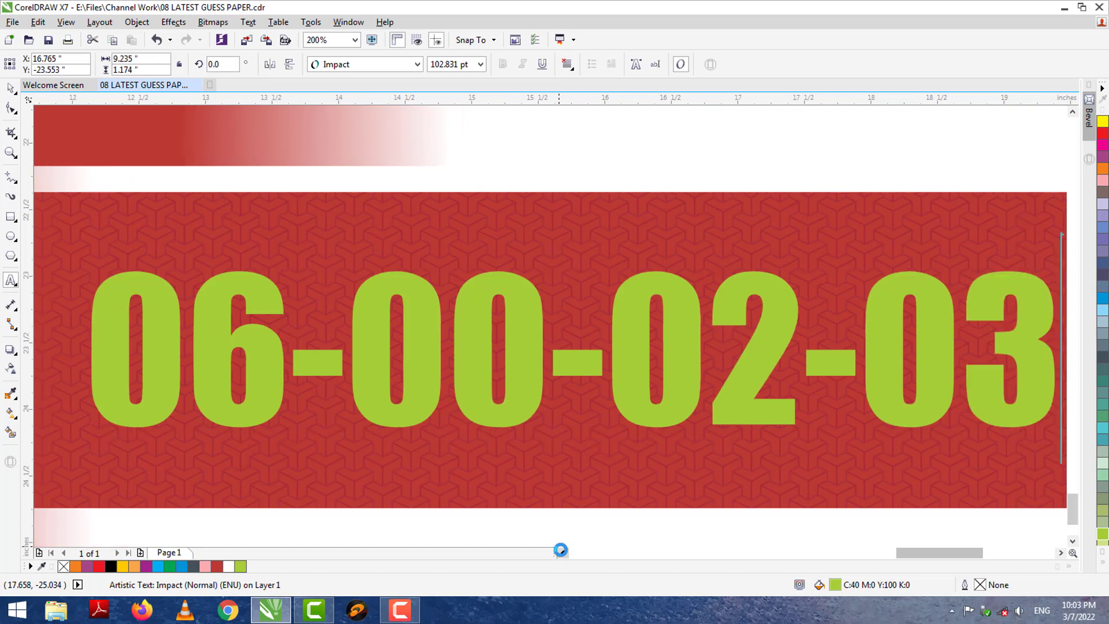
key("ctrl+space")
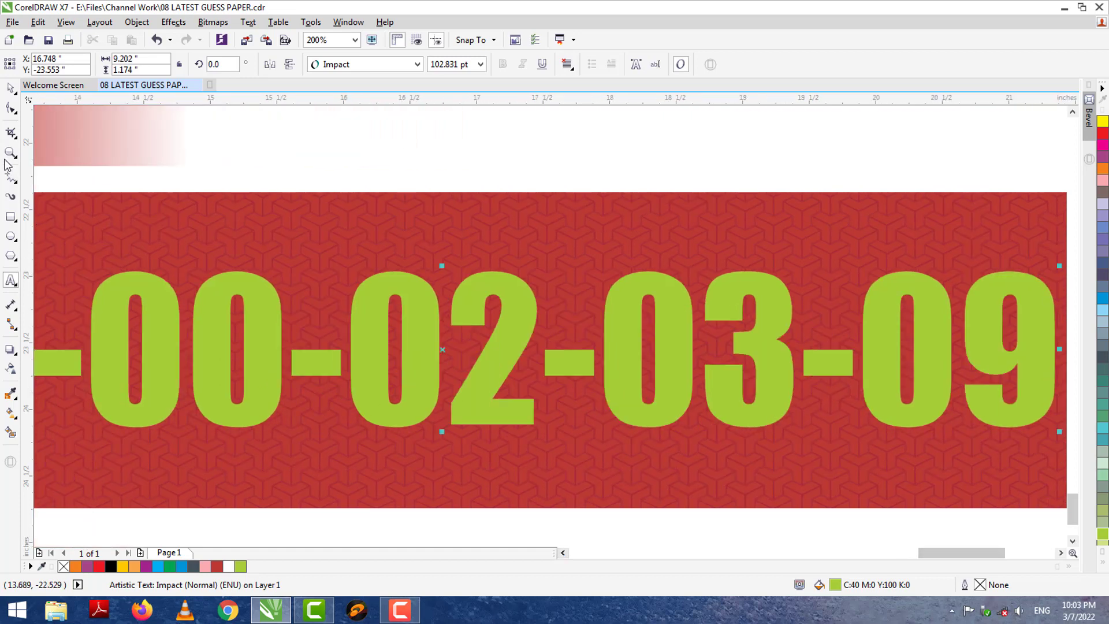
key("F3")
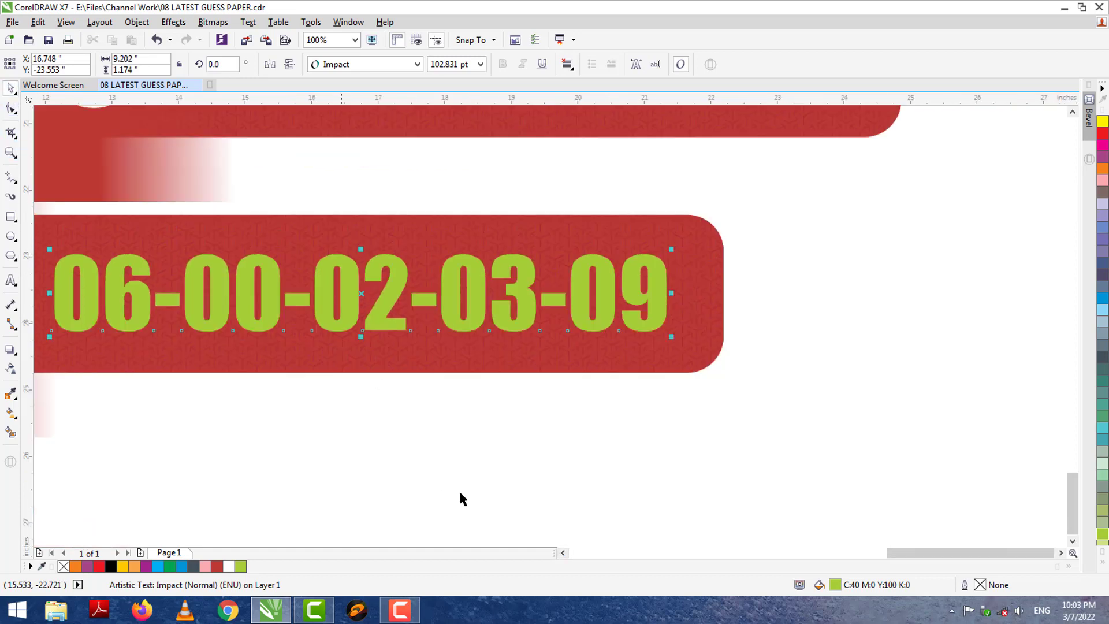
left_click(563, 553)
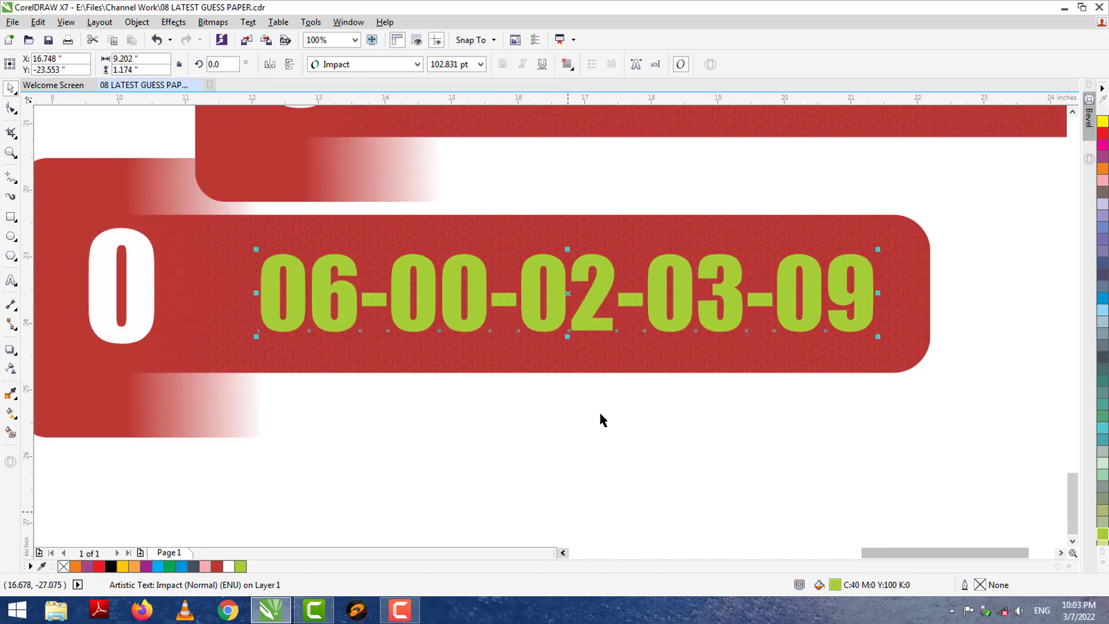